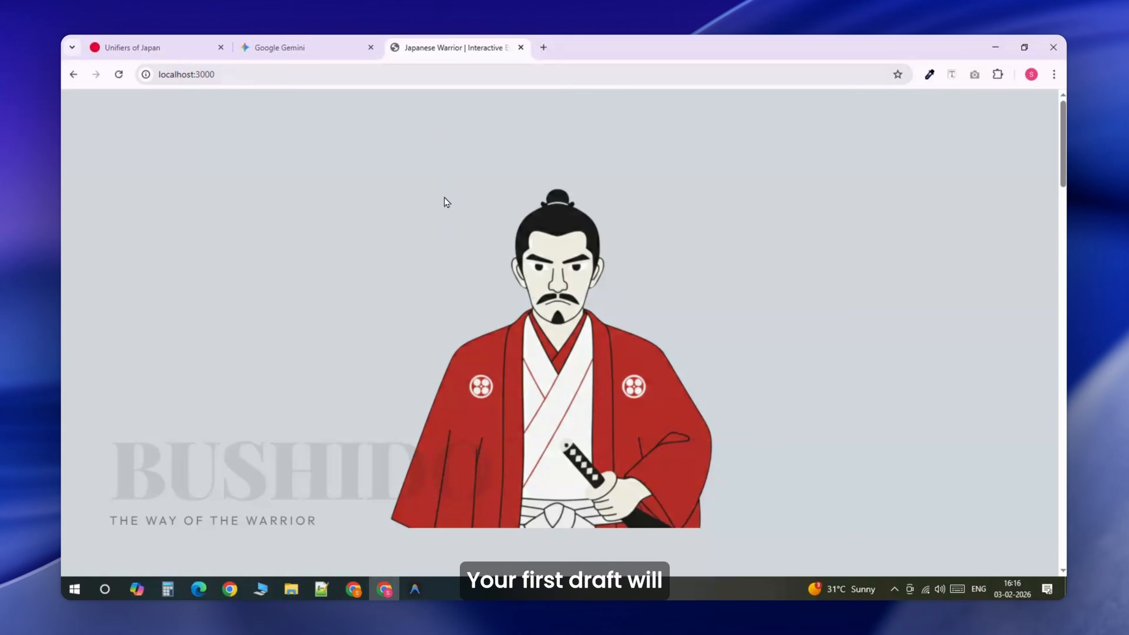
# Review the draft Japanese Warrior page and its finished parallax version, watching how the armor pieces assemble on the samurai.
pyautogui.scroll(-10, 433, 262)
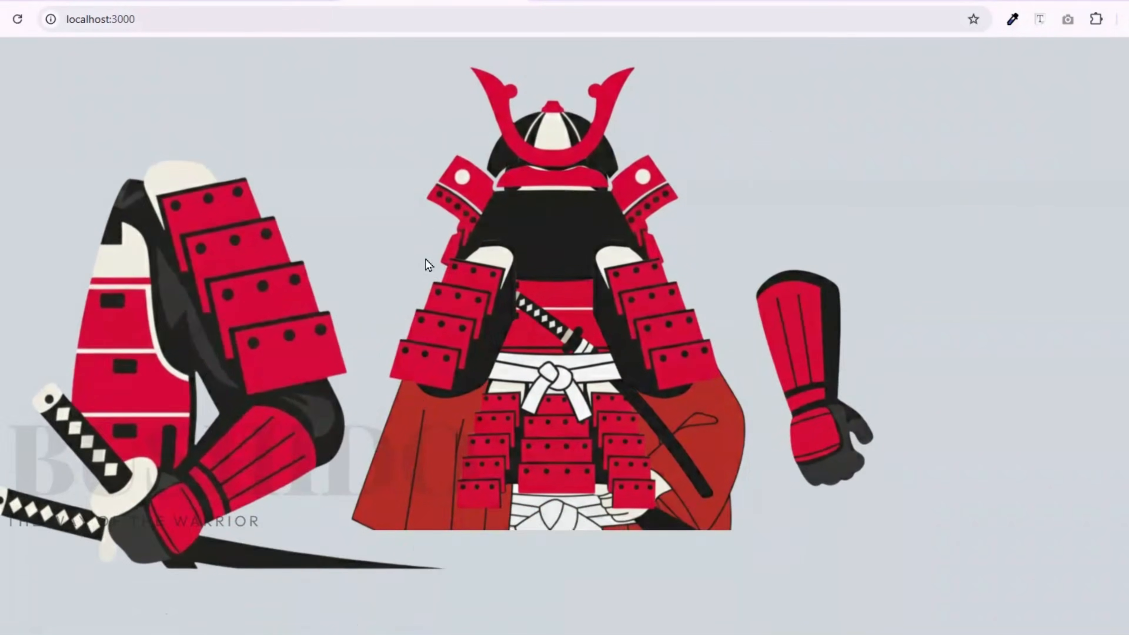
pyautogui.scroll(-10, 425, 260)
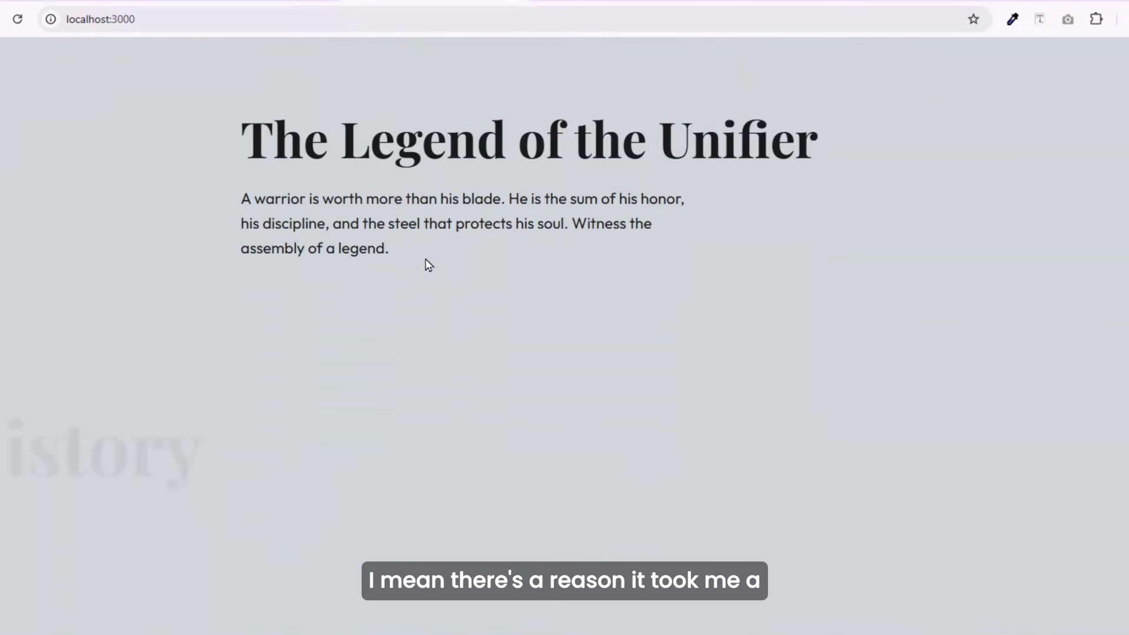
pyautogui.scroll(10, 425, 259)
pyautogui.scroll(10, 426, 259)
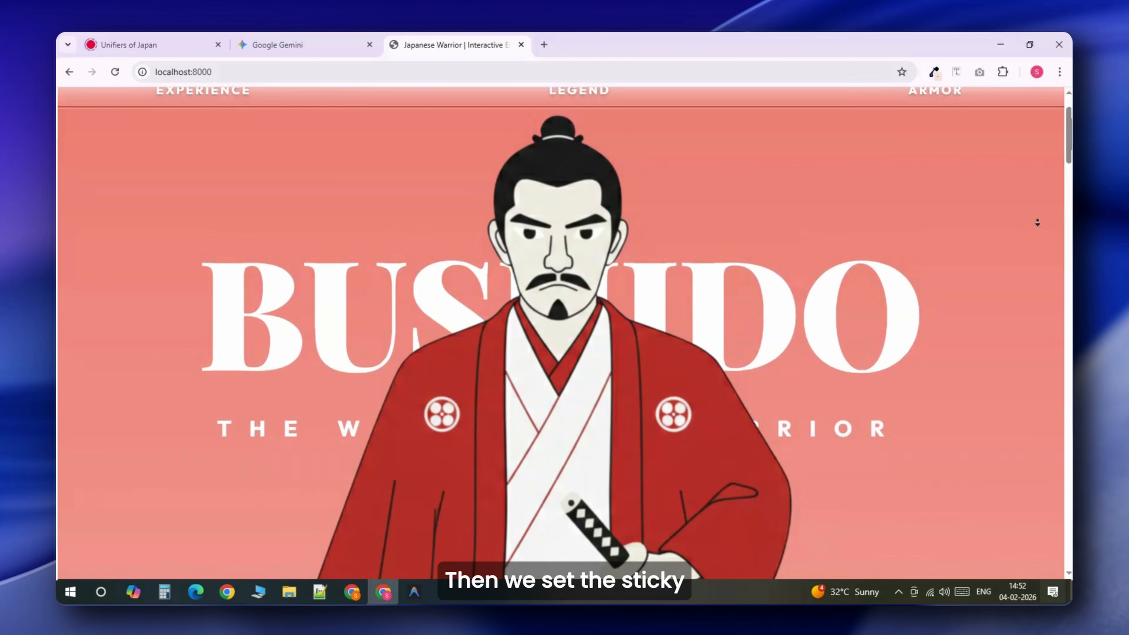
pyautogui.scroll(-5, 1037, 230)
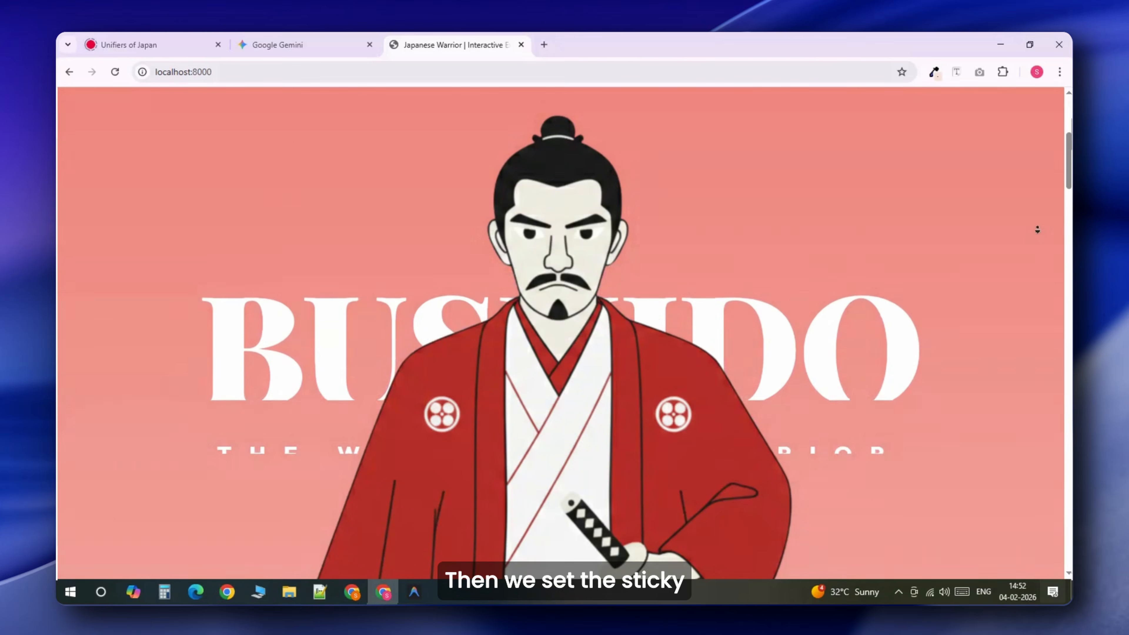
pyautogui.scroll(-5, 1037, 229)
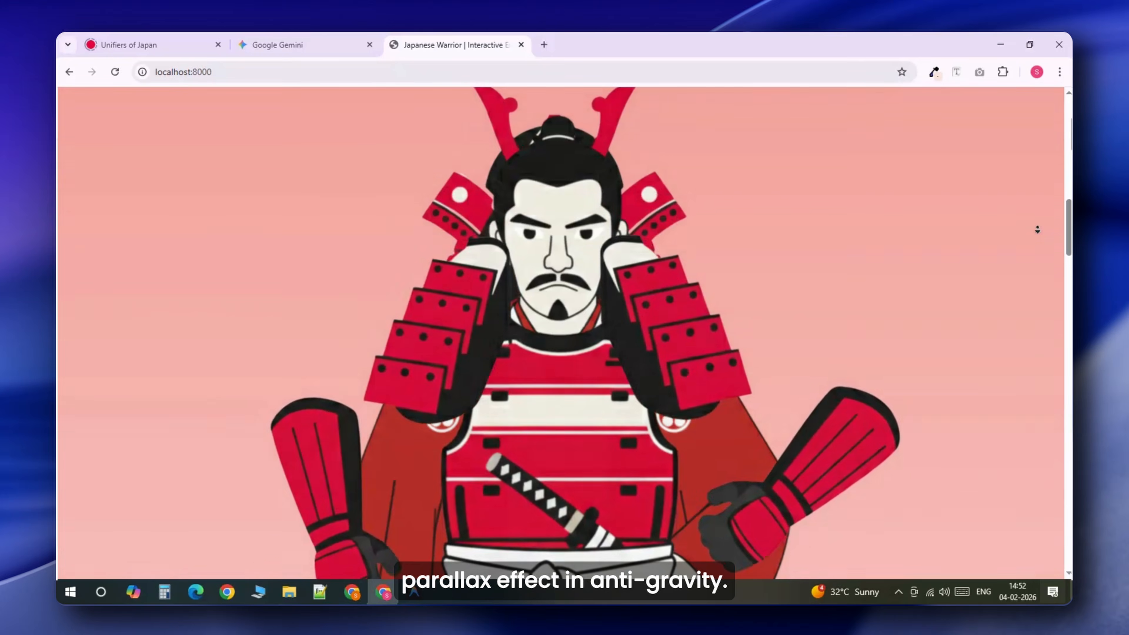
pyautogui.scroll(-2, 1037, 229)
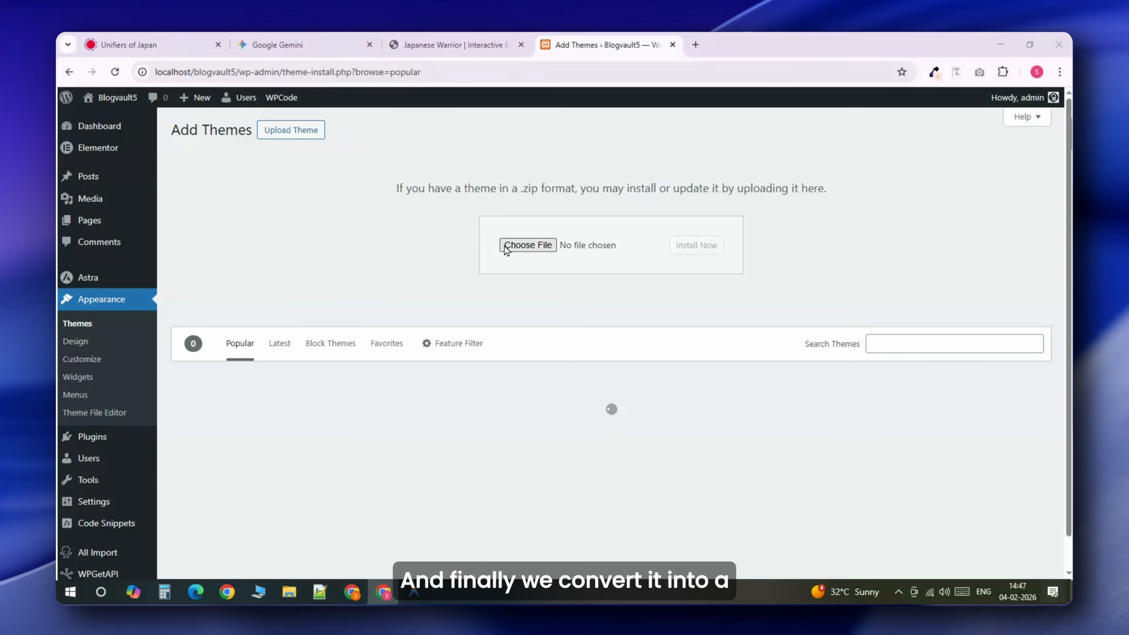
# Upload samurai-theme.zip in WordPress and install it as a theme.
pyautogui.click(505, 245)
pyautogui.doubleClick(570, 235)
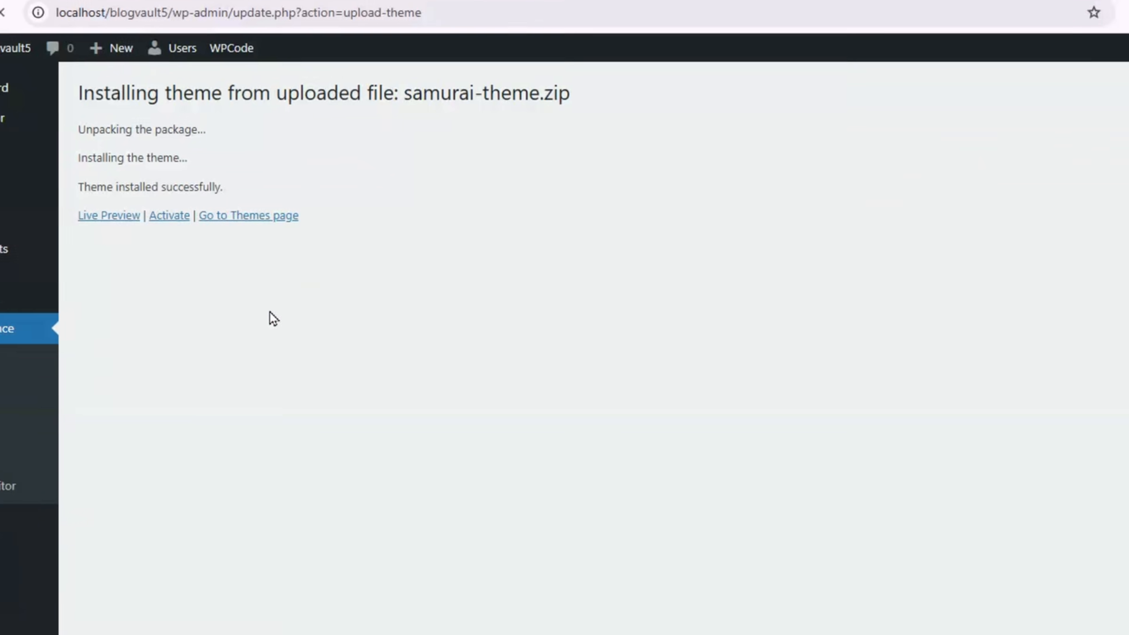
pyautogui.click(262, 271)
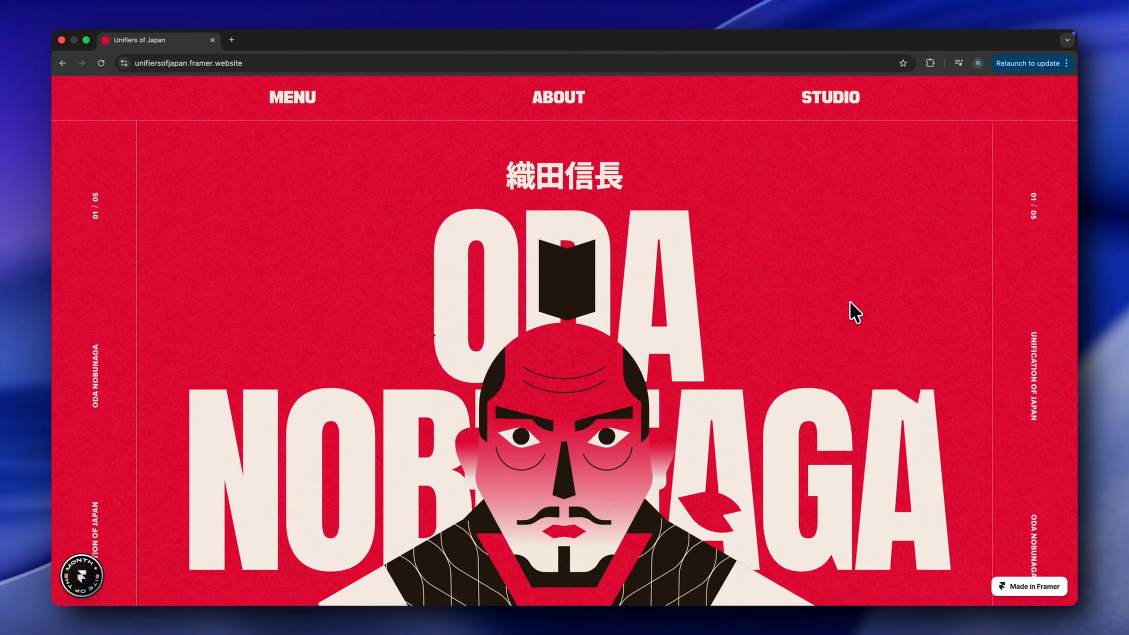
# Look over the Unifiers of Japan reference site and have Gemini generate a similar samurai warrior with no background or other elements.
pyautogui.scroll(-2, 855, 310)
pyautogui.scroll(-10, 855, 309)
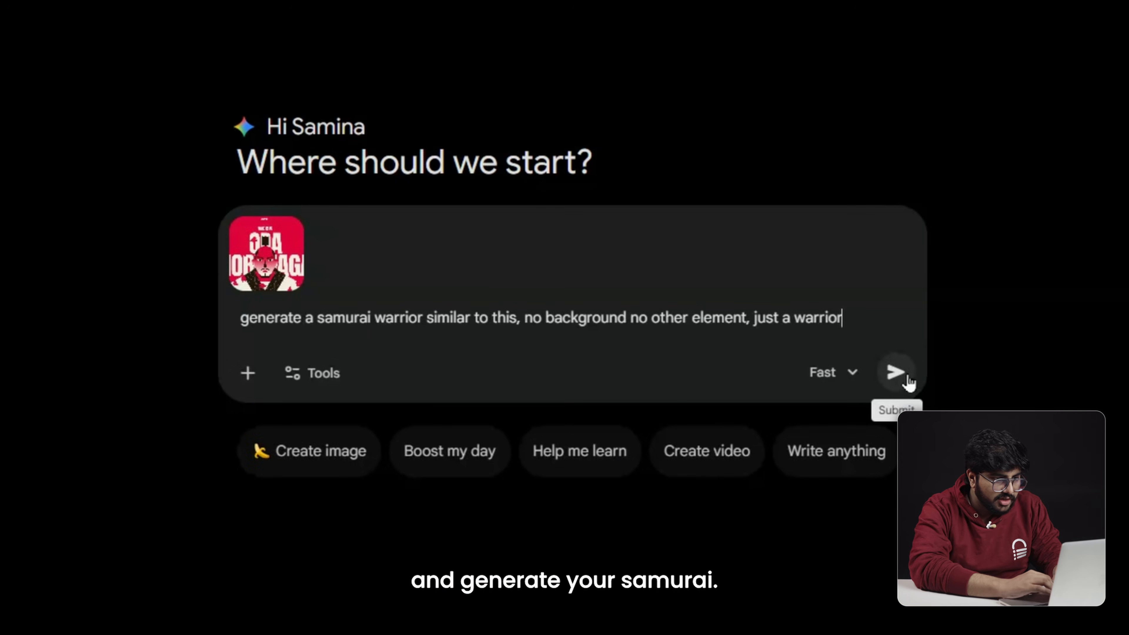
pyautogui.click(908, 379)
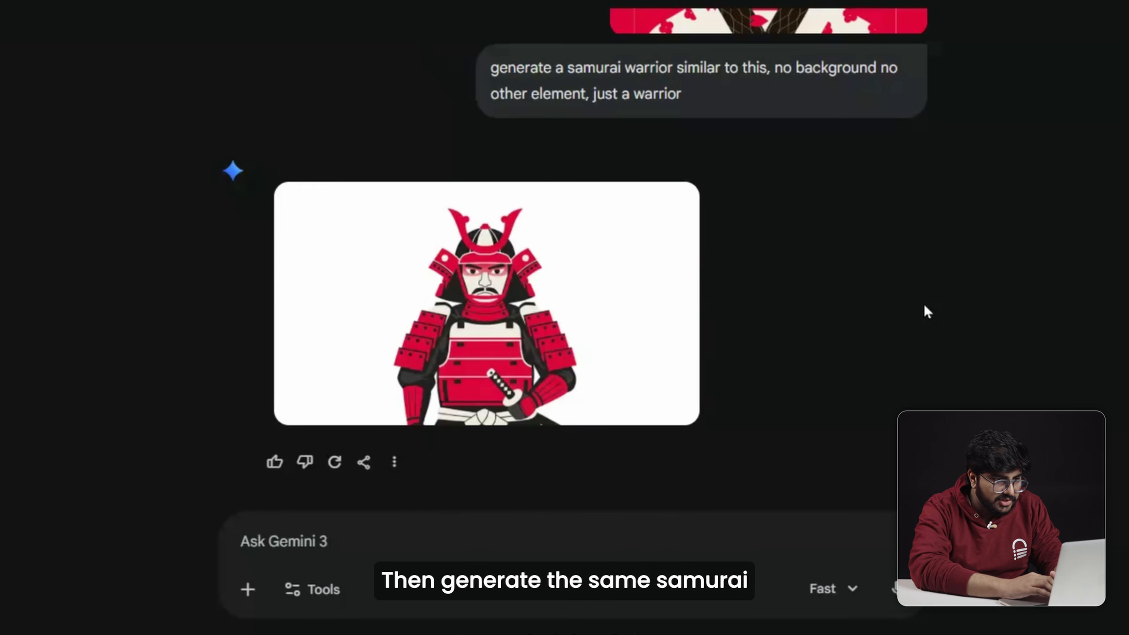
# Have Gemini recreate the same person as a normal Japanese version without warrior gear, with a costume variation in white and red.
pyautogui.write('now recreate the normal japanese version of the same person without the shield or warrior gear')
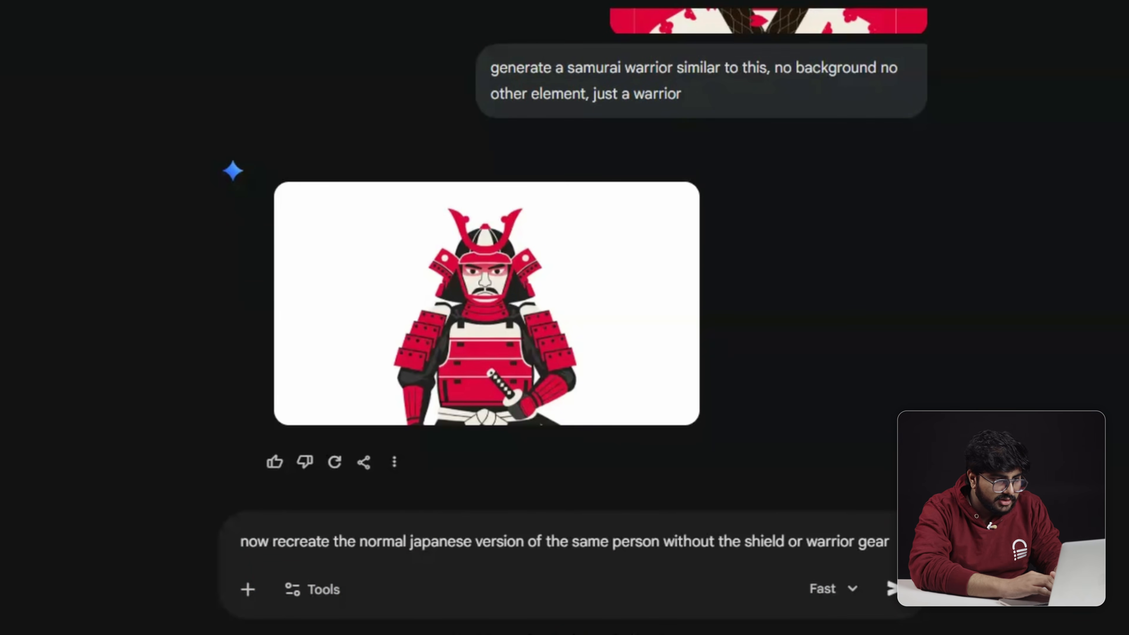
pyautogui.press('Return')
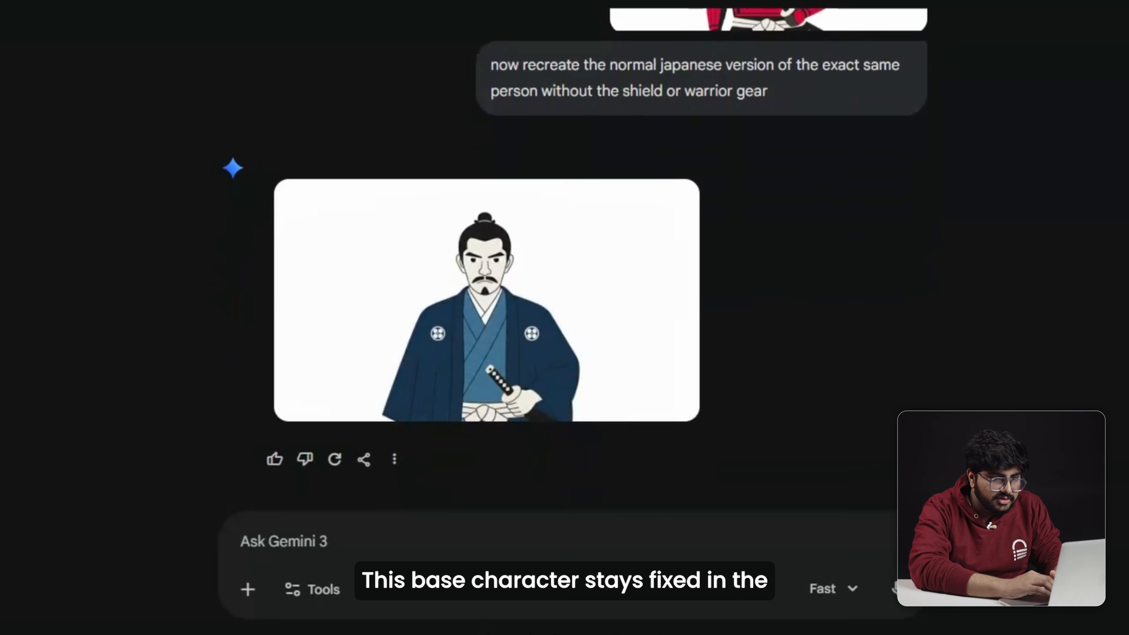
pyautogui.write('can u try some other variation in which the costume couldbe white and red combination')
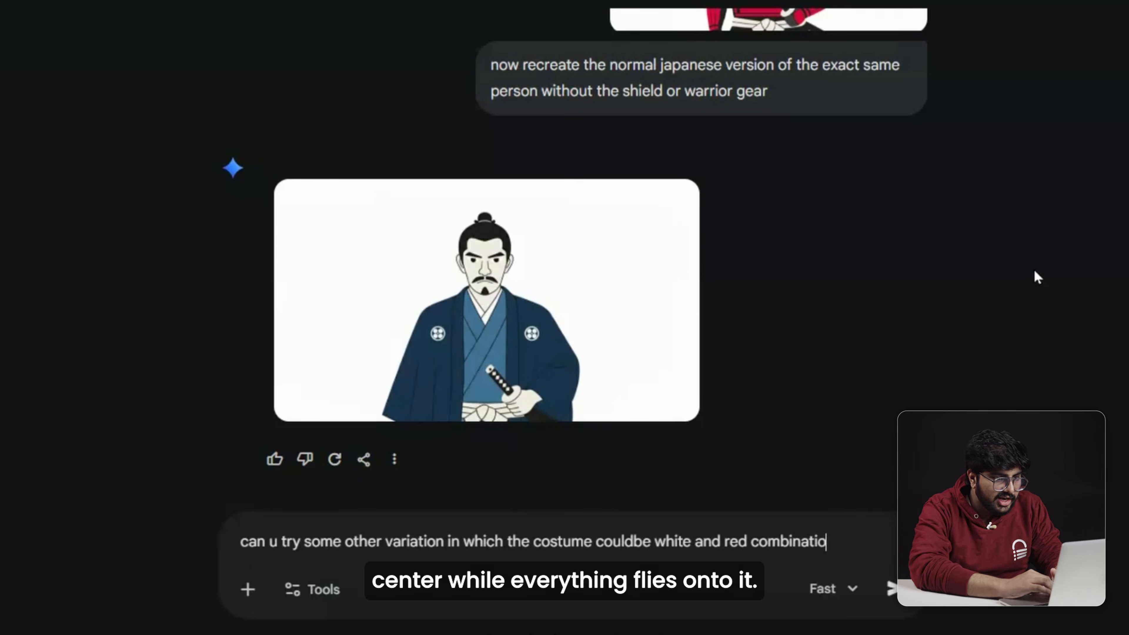
pyautogui.press('Return')
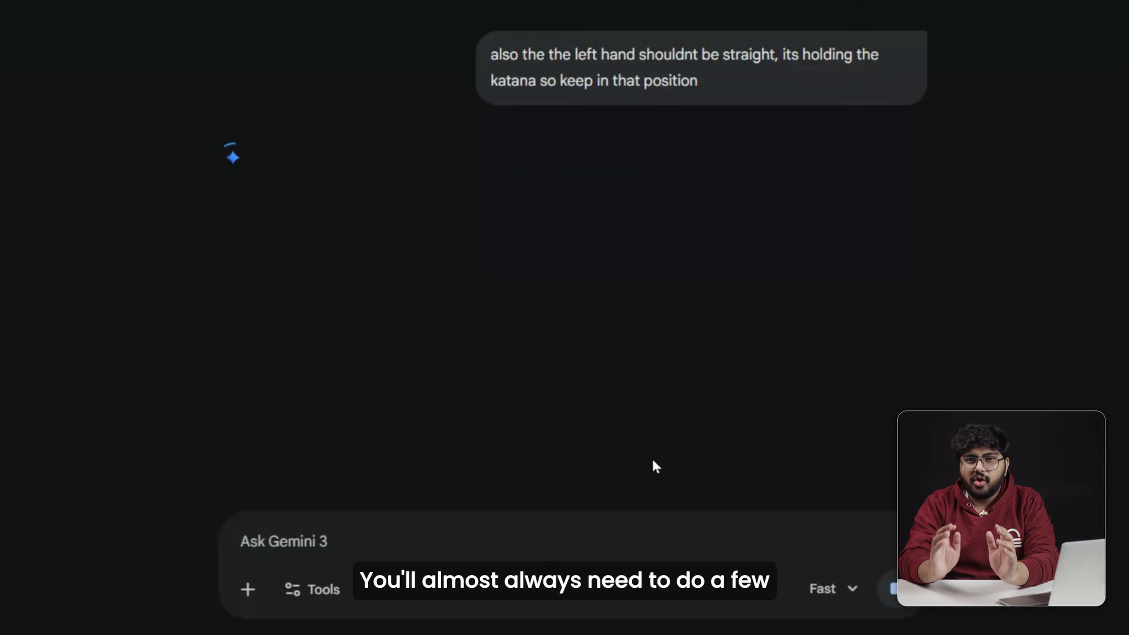
# Have Gemini redo the isolated hand armour without altering its position, keeping it as it is in the reference picture.
pyautogui.hotkey('ctrl', 'v')
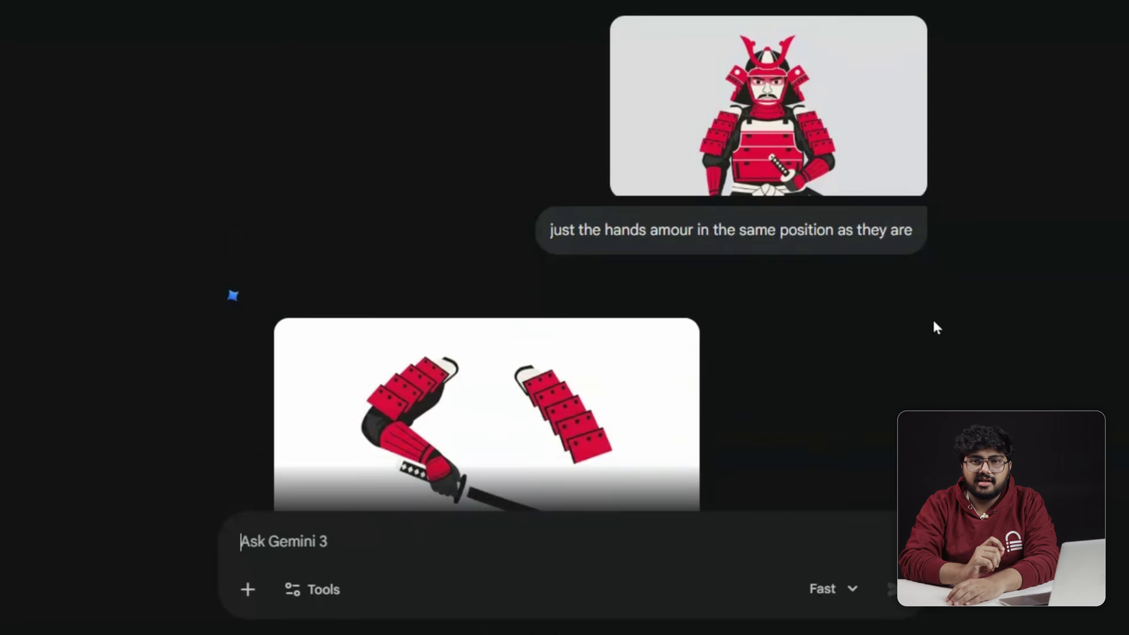
pyautogui.write('dont alter the position, see the reference picture and keep it as it ')
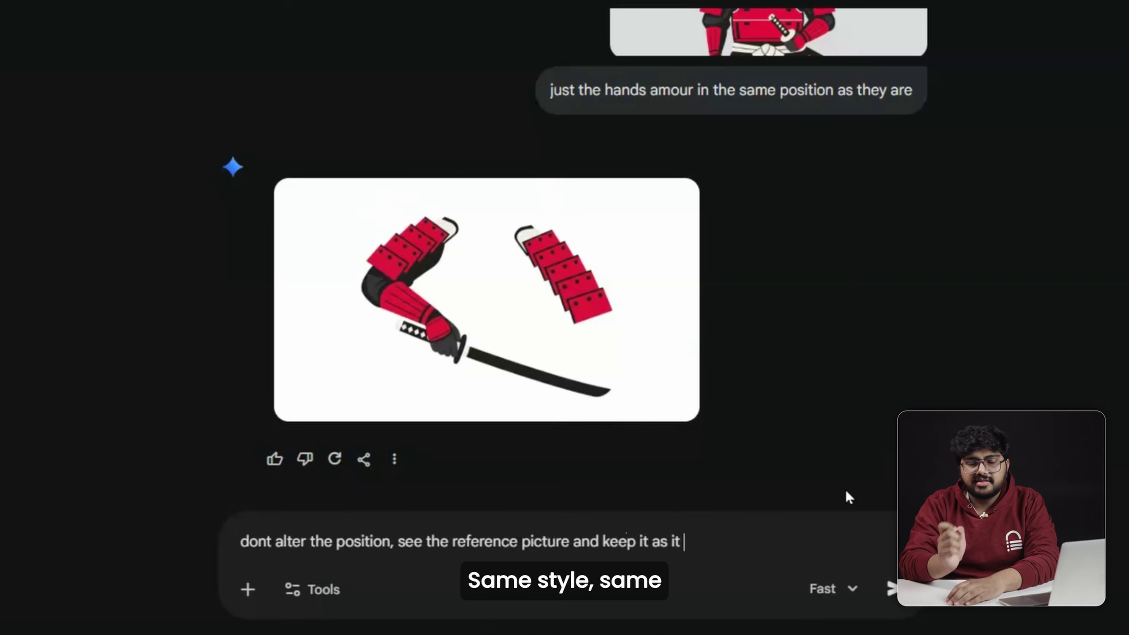
pyautogui.write('is')
pyautogui.press('Return')
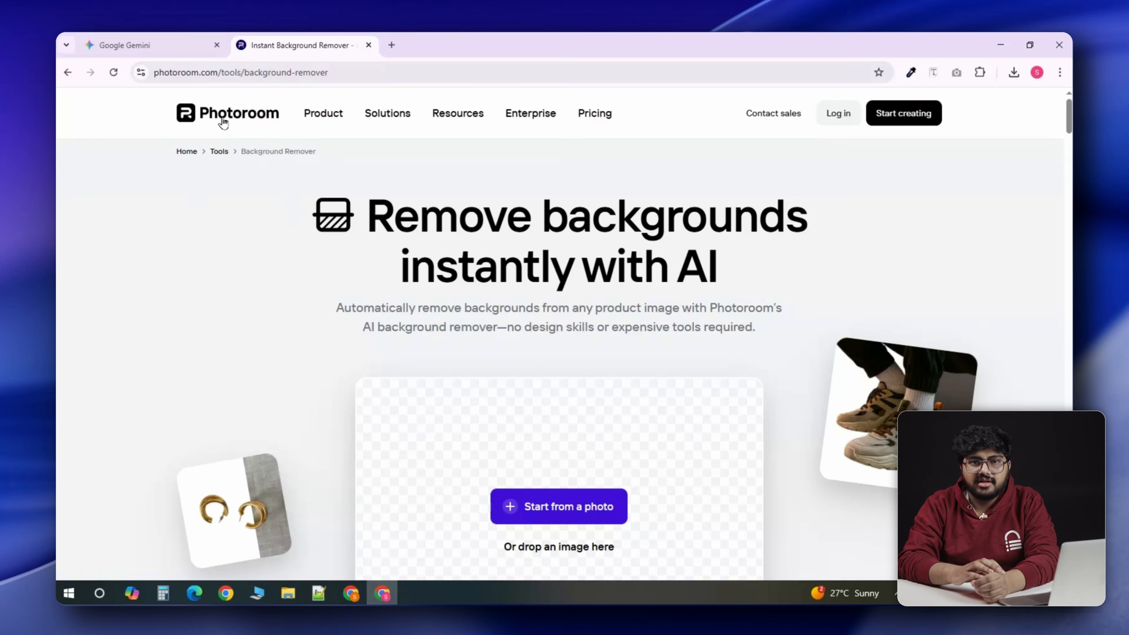
# Download the red-robed samurai's transparent cut-out from Photoroom in standard resolution and open the exported PNG from Downloads to inspect it.
pyautogui.scroll(-4, 605, 328)
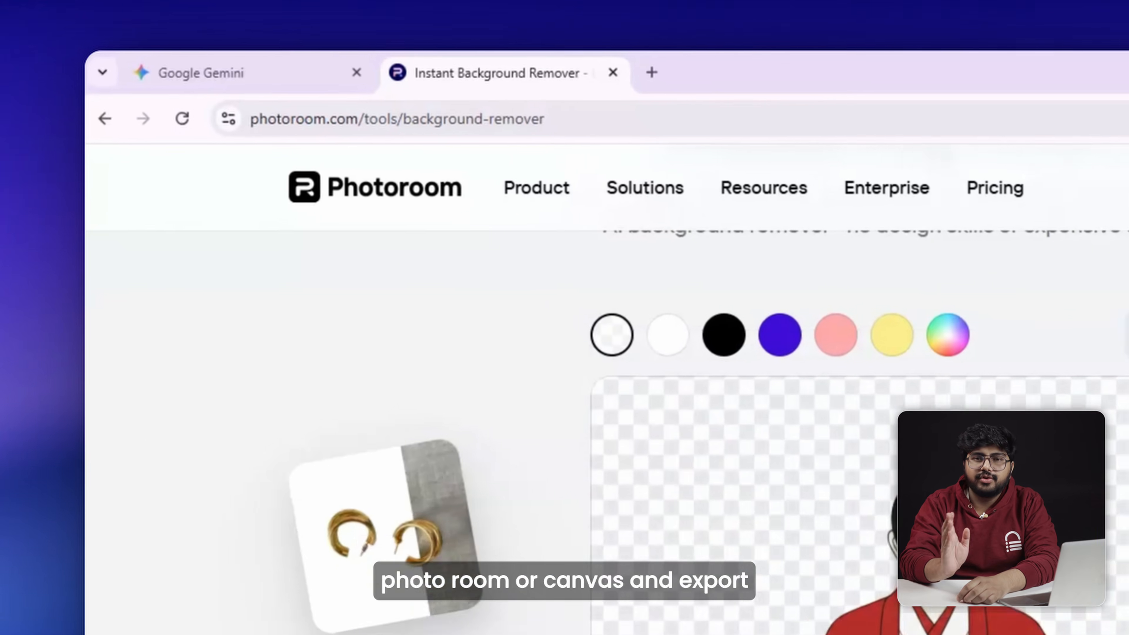
pyautogui.scroll(-1, 607, 432)
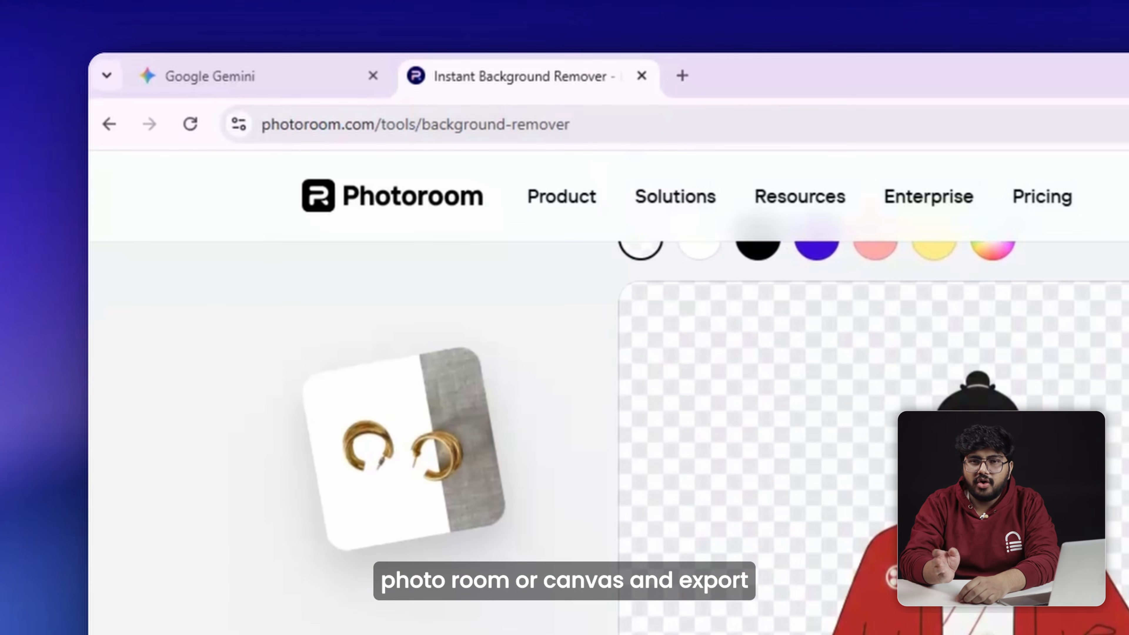
pyautogui.click(731, 430)
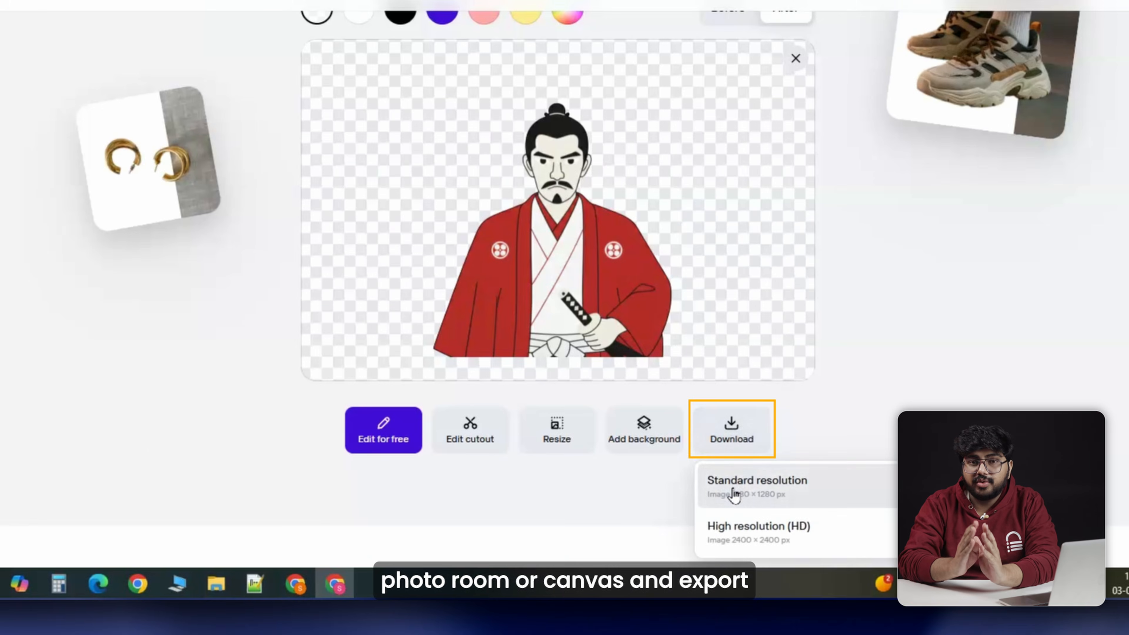
pyautogui.click(734, 489)
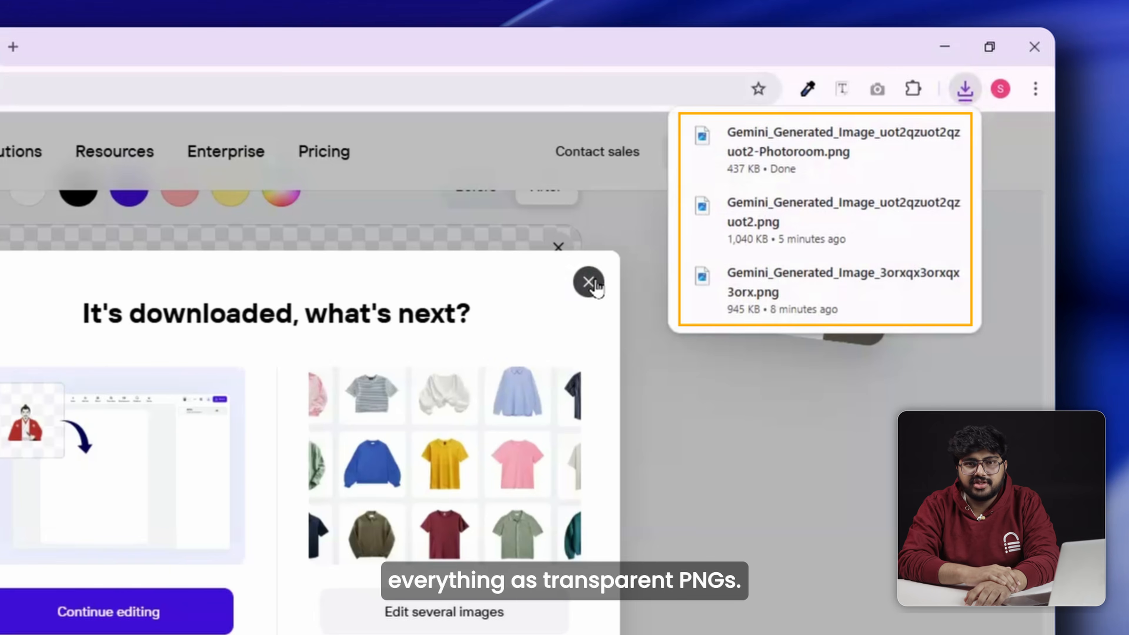
pyautogui.click(588, 283)
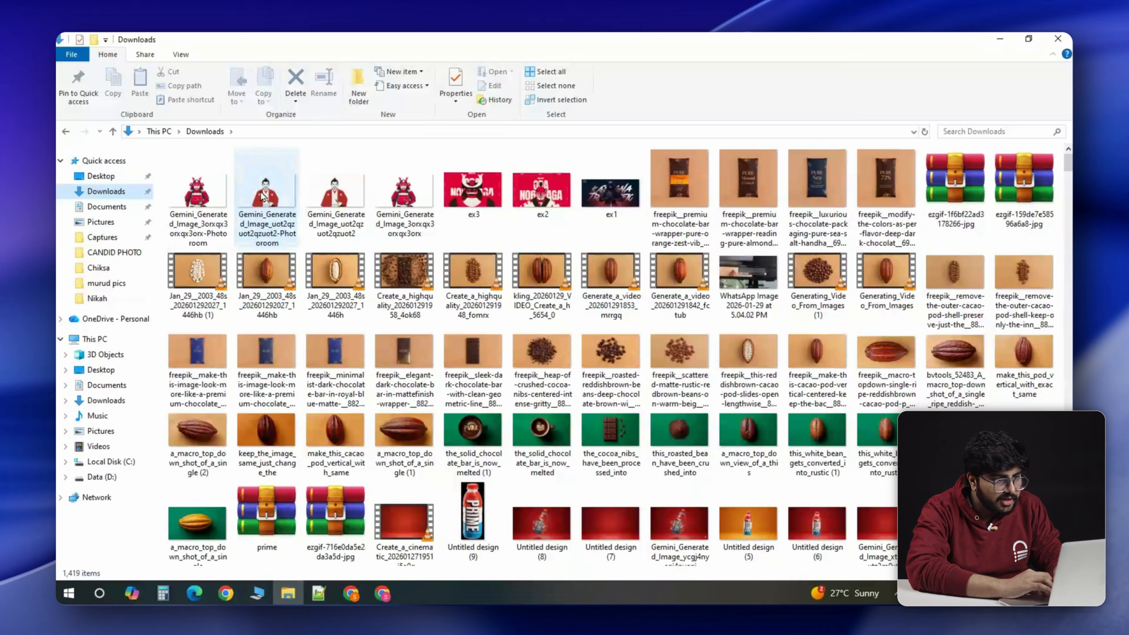
pyautogui.doubleClick(262, 191)
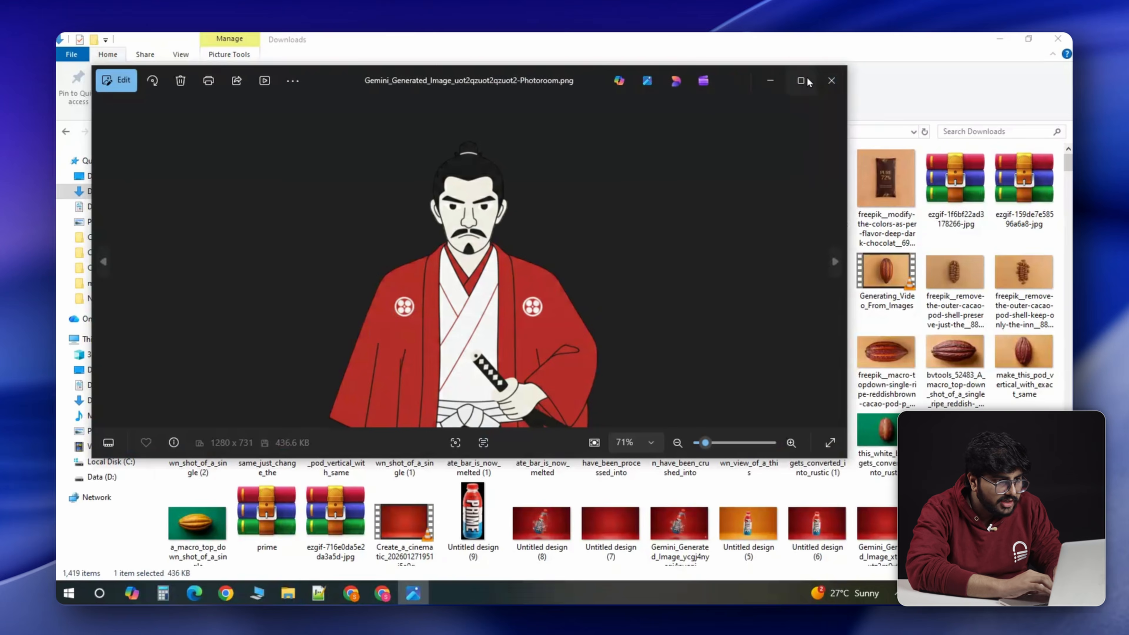
pyautogui.click(802, 81)
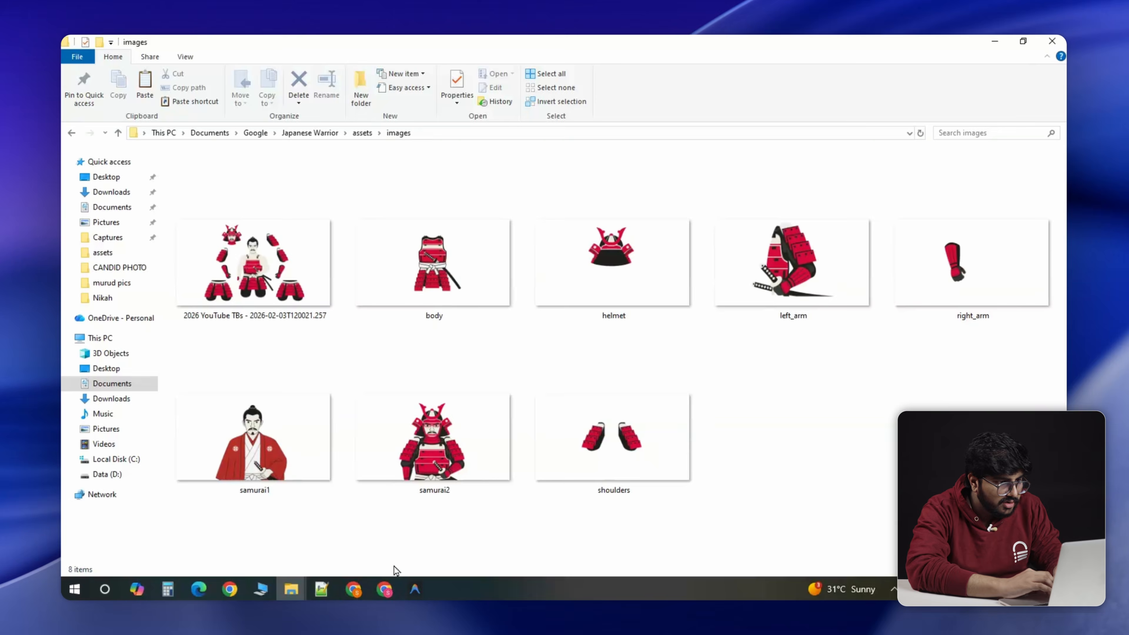
# Switch to Antigravity and paste the full build prompt for the scroll-driven samurai page in vanilla index.html, style.css and main.js.
pyautogui.click(415, 589)
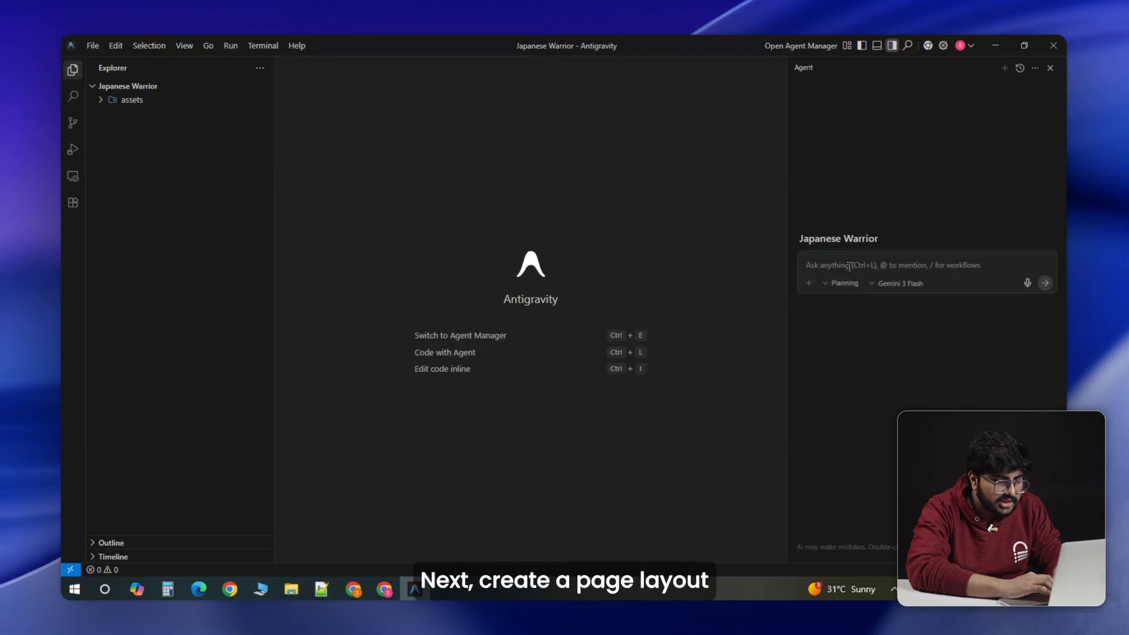
pyautogui.hotkey('ctrl', 'v')
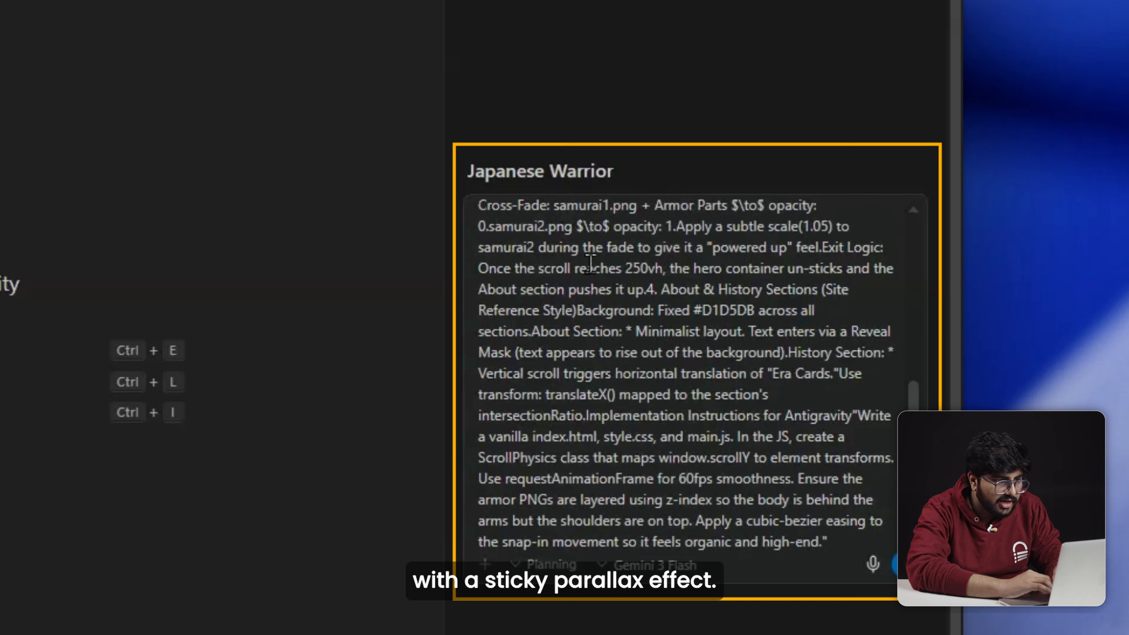
pyautogui.scroll(10, 727, 343)
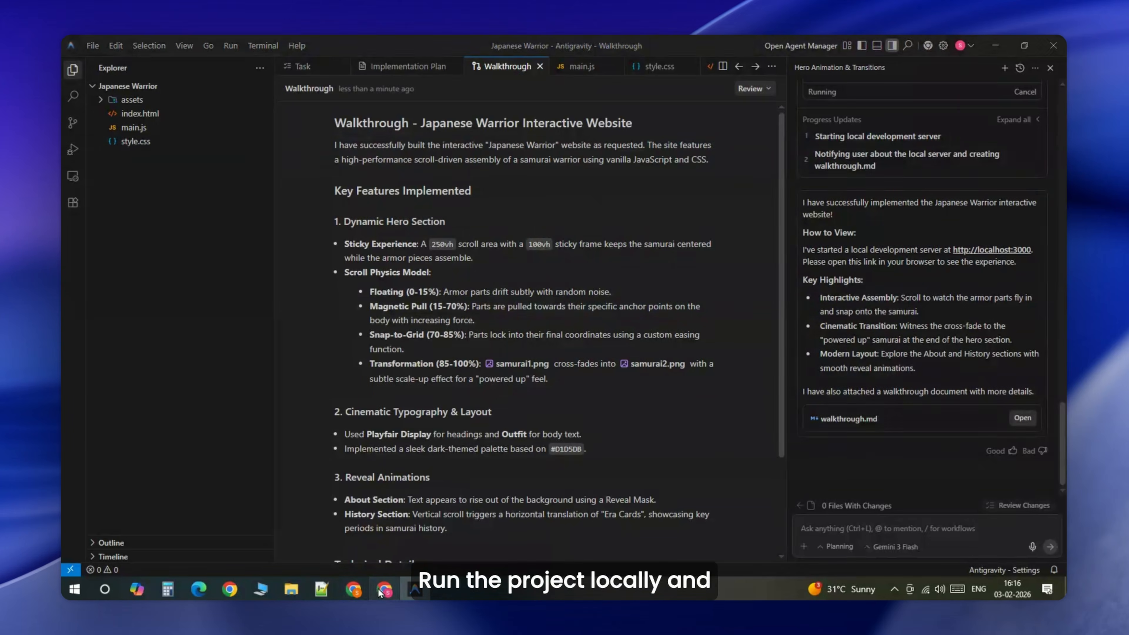
# Switch to Chrome and examine the generated page at localhost:3000, covering the armor assembly and the History cards.
pyautogui.click(380, 590)
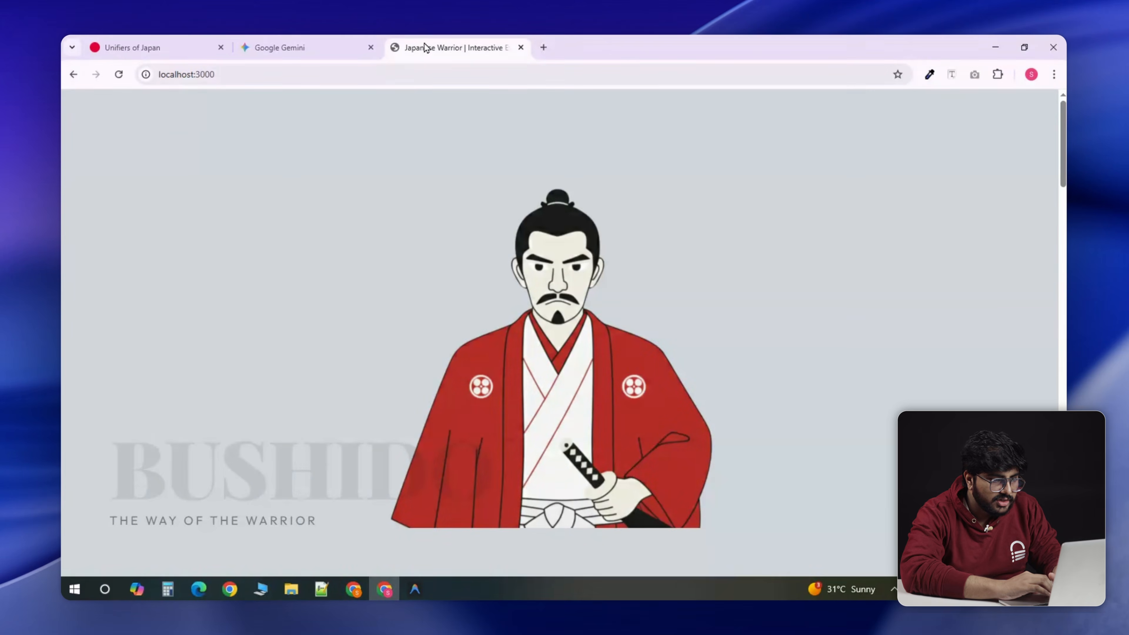
pyautogui.scroll(-5, 433, 265)
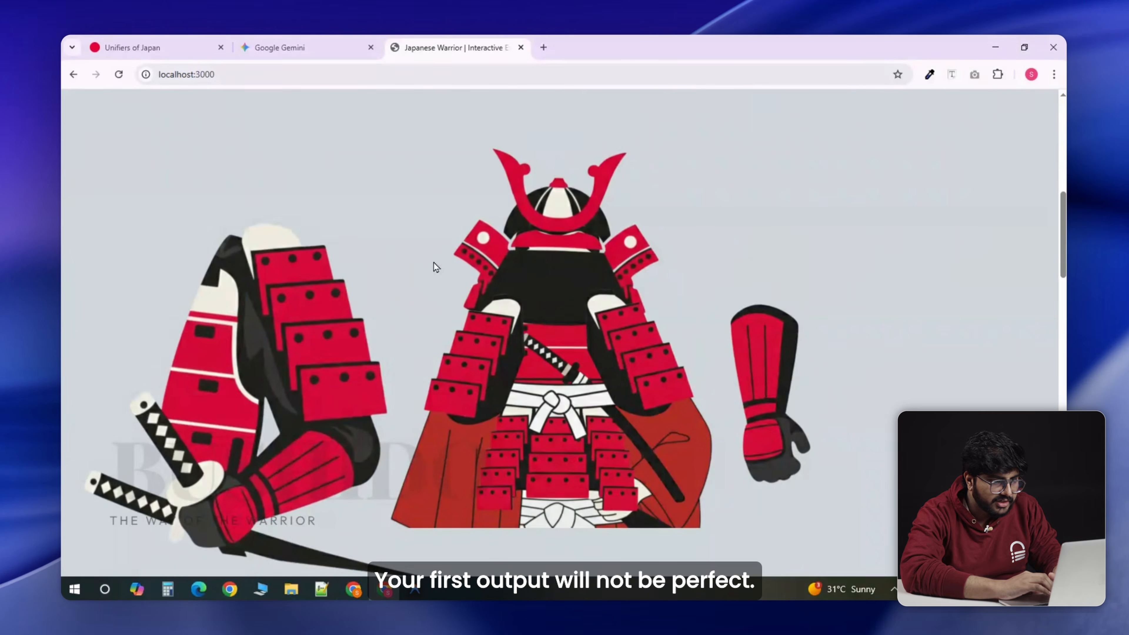
pyautogui.scroll(-10, 450, 270)
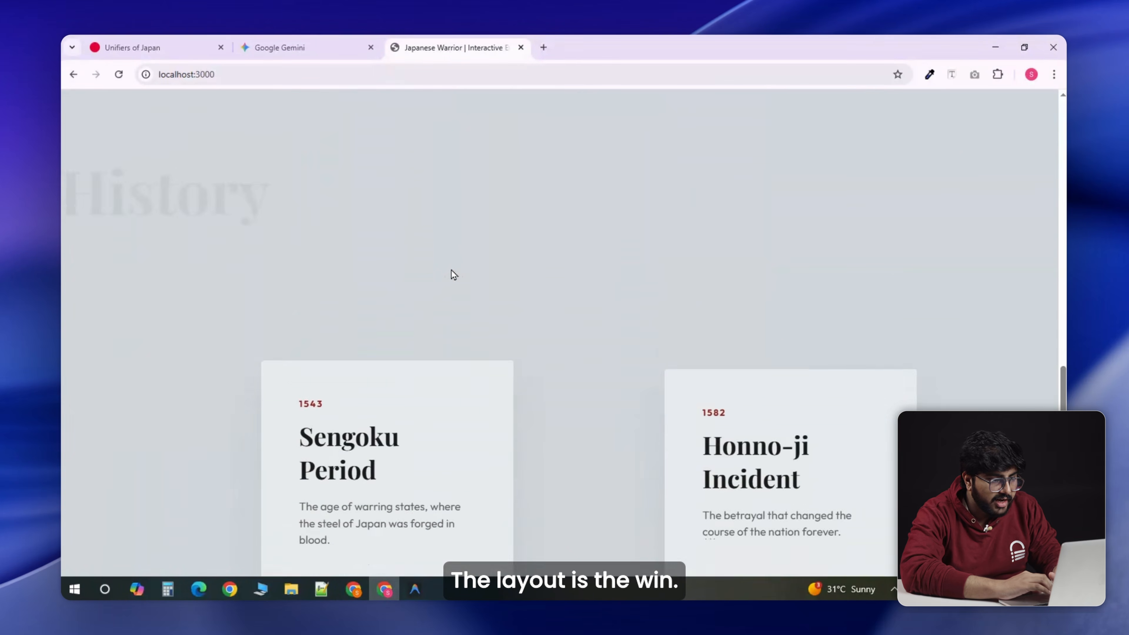
pyautogui.scroll(-5, 451, 270)
pyautogui.scroll(4, 451, 270)
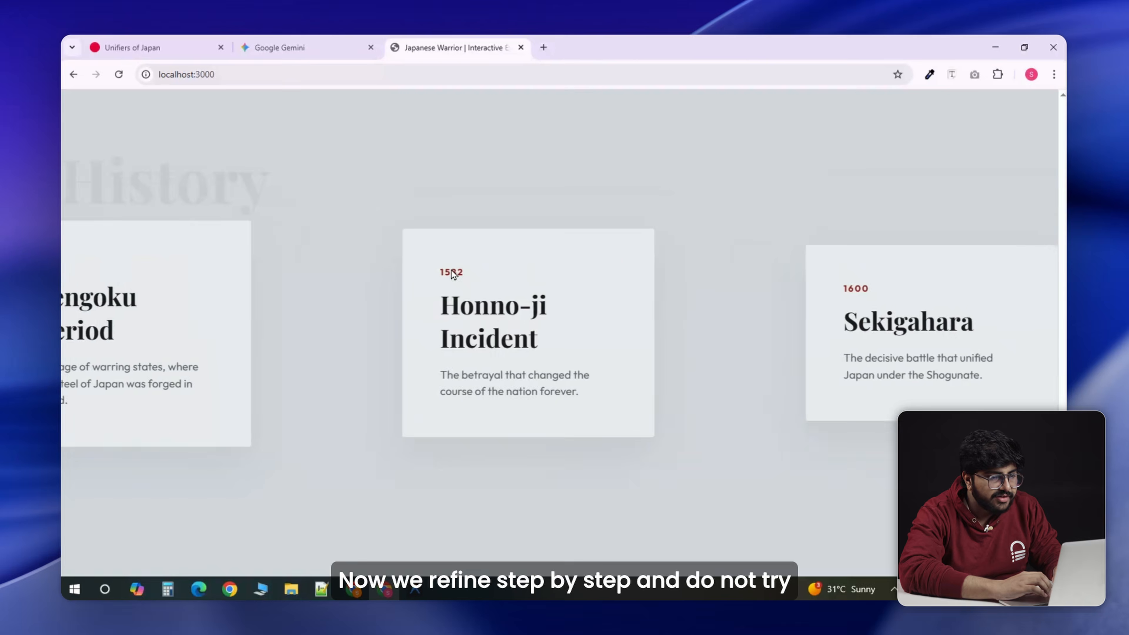
pyautogui.scroll(10, 451, 270)
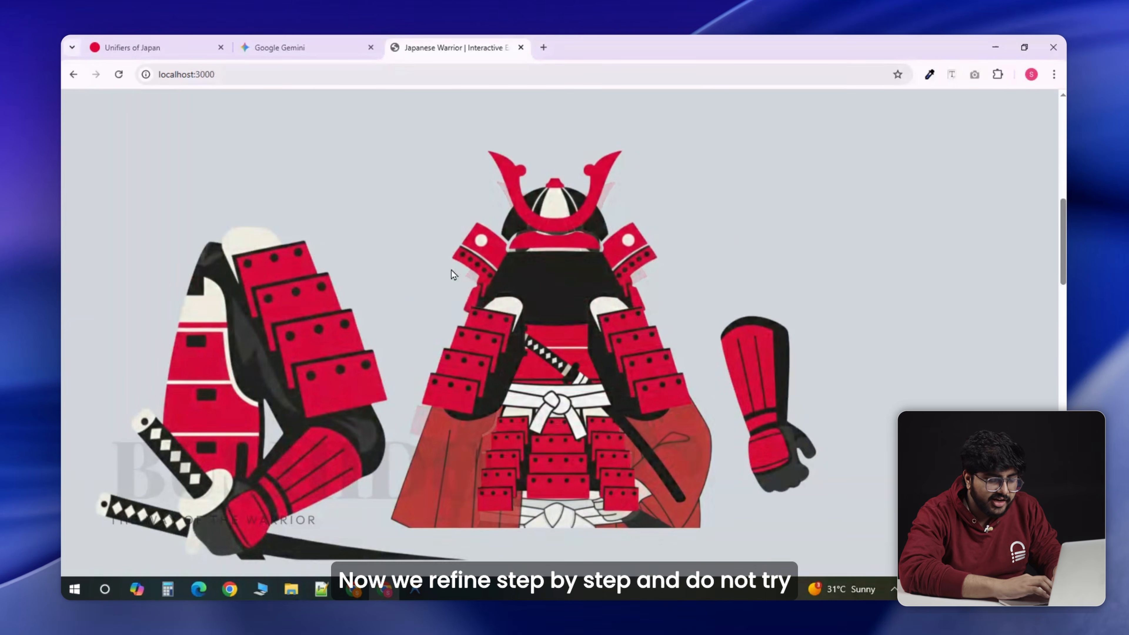
pyautogui.scroll(5, 451, 270)
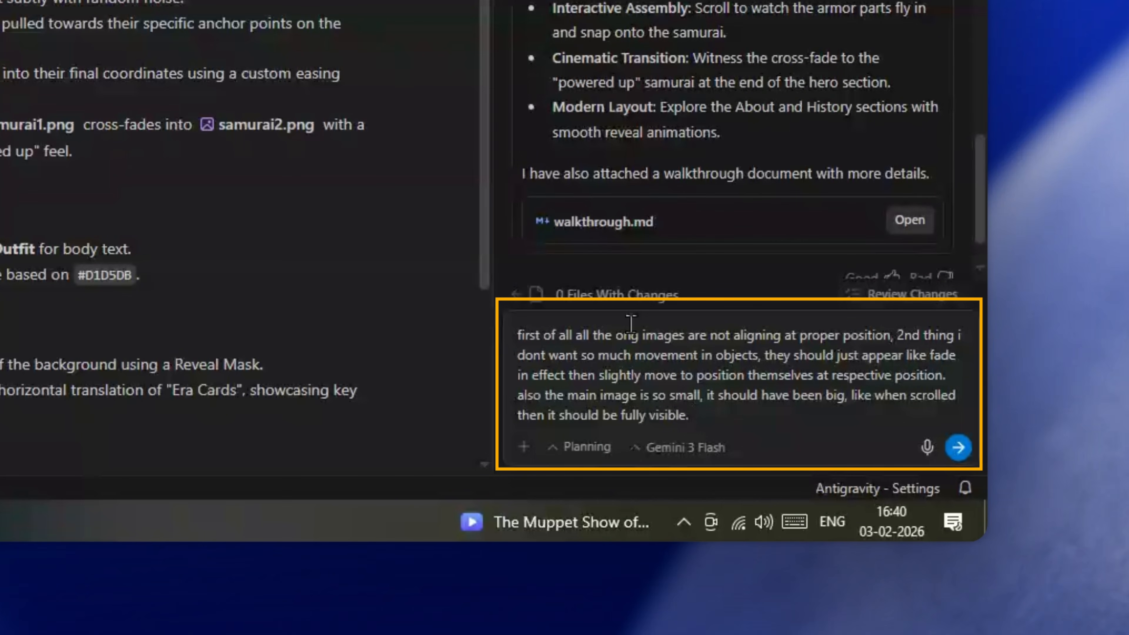
# Ask the Antigravity agent to align the images, limit movement to a fade-in with slight shifts, and enlarge the main image; check the page.
pyautogui.press('Return')
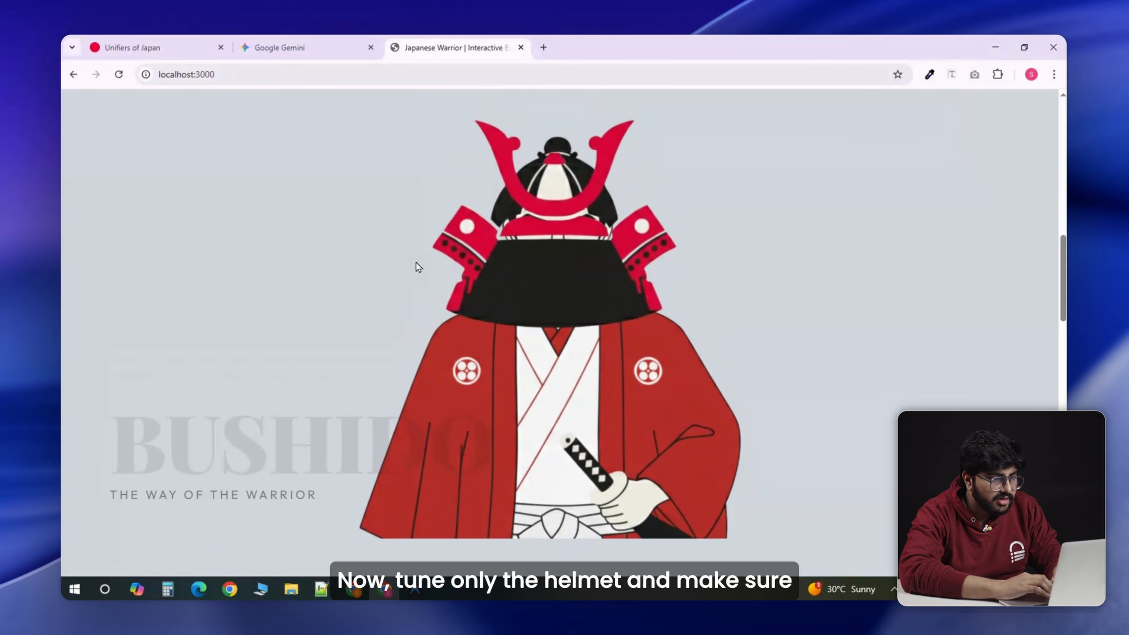
pyautogui.scroll(-3, 416, 265)
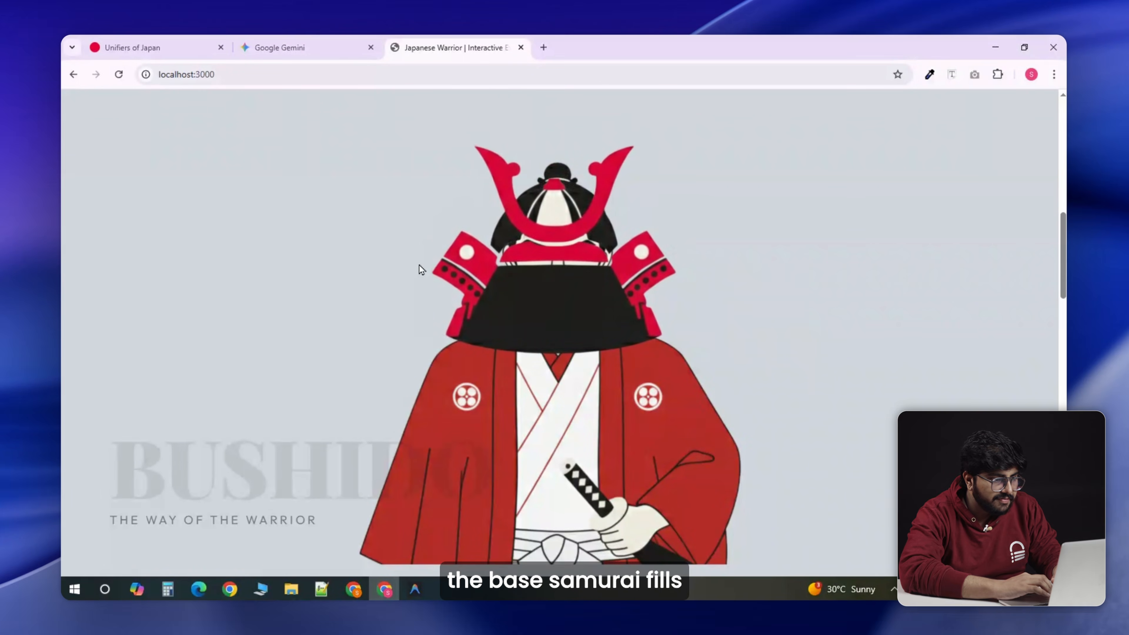
# Examine how the helmet scales and lands on the enlarged base samurai in the hero section.
pyautogui.scroll(-5, 591, 322)
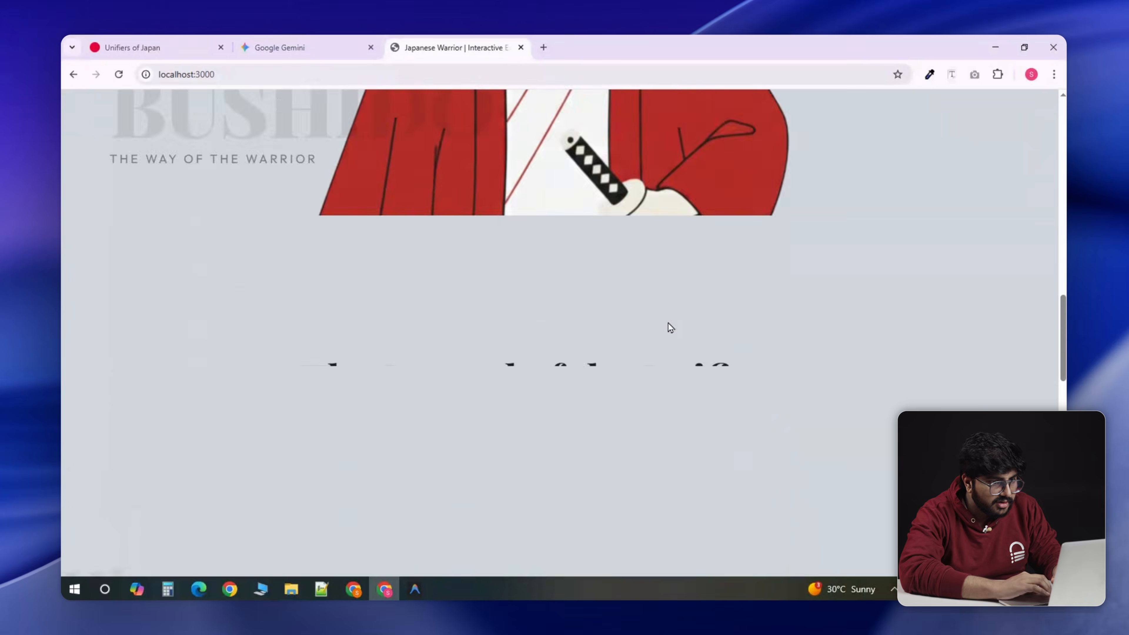
pyautogui.scroll(3, 668, 324)
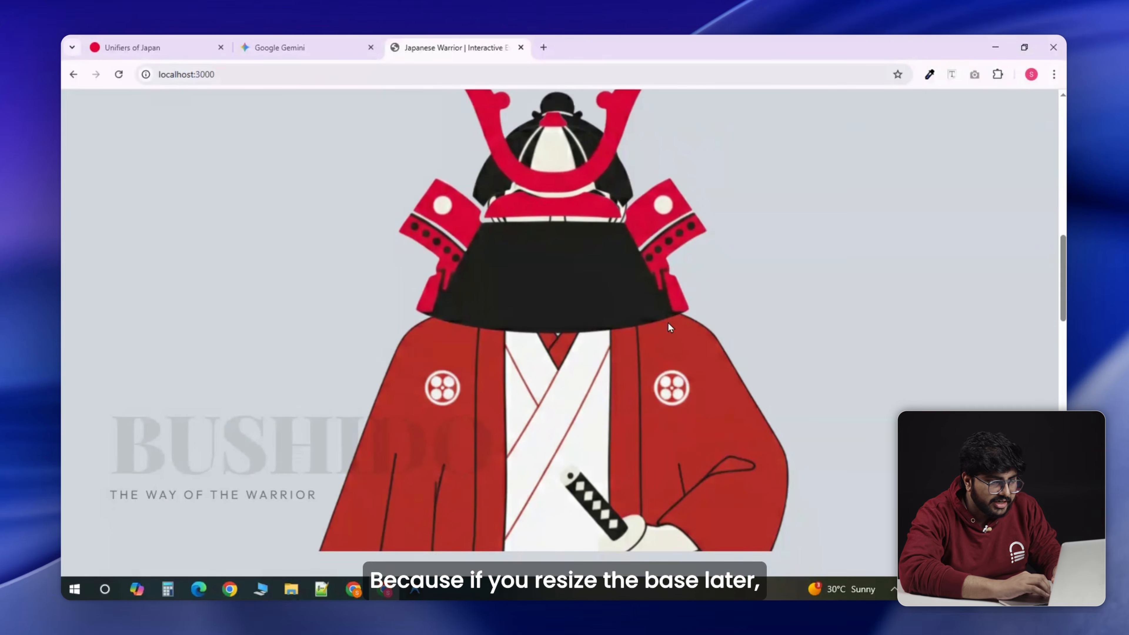
pyautogui.scroll(5, 668, 323)
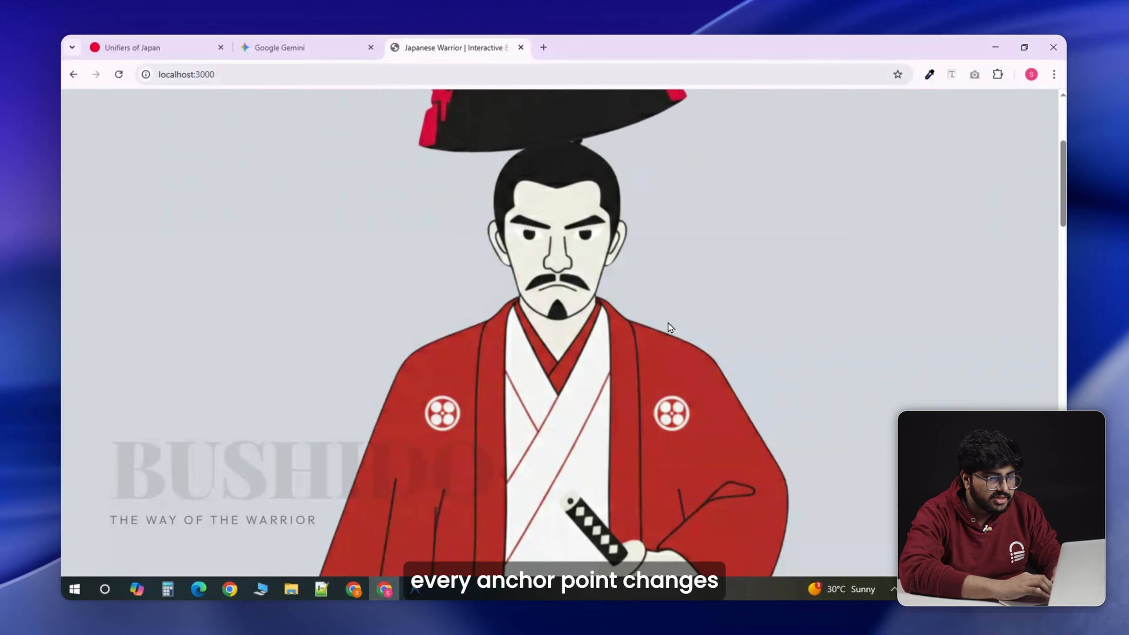
pyautogui.scroll(-5, 668, 323)
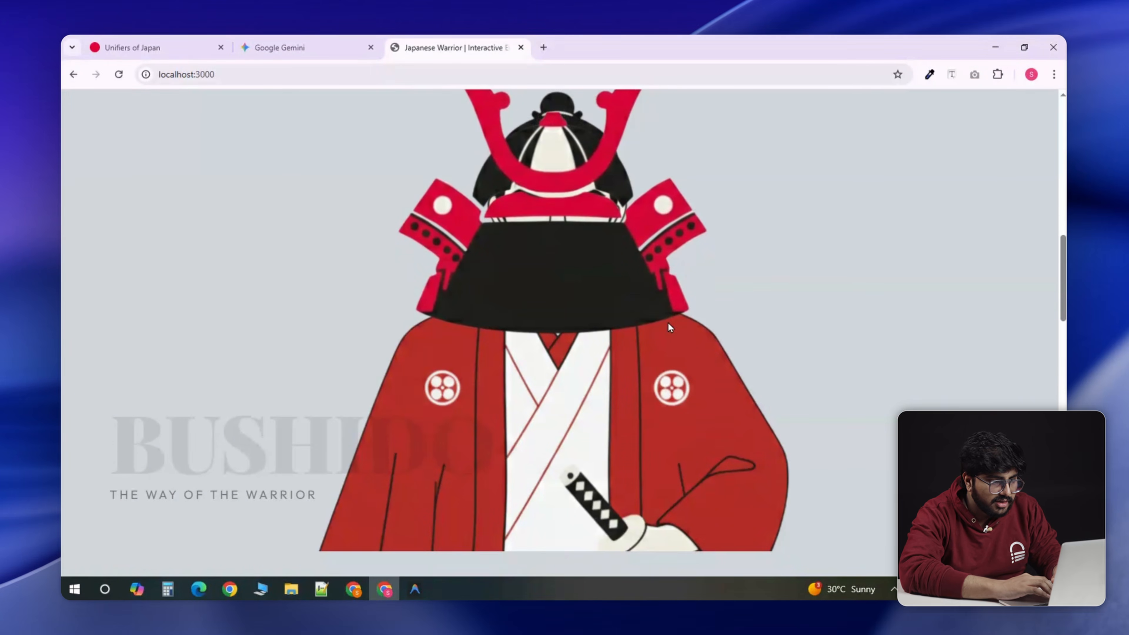
pyautogui.scroll(2, 669, 327)
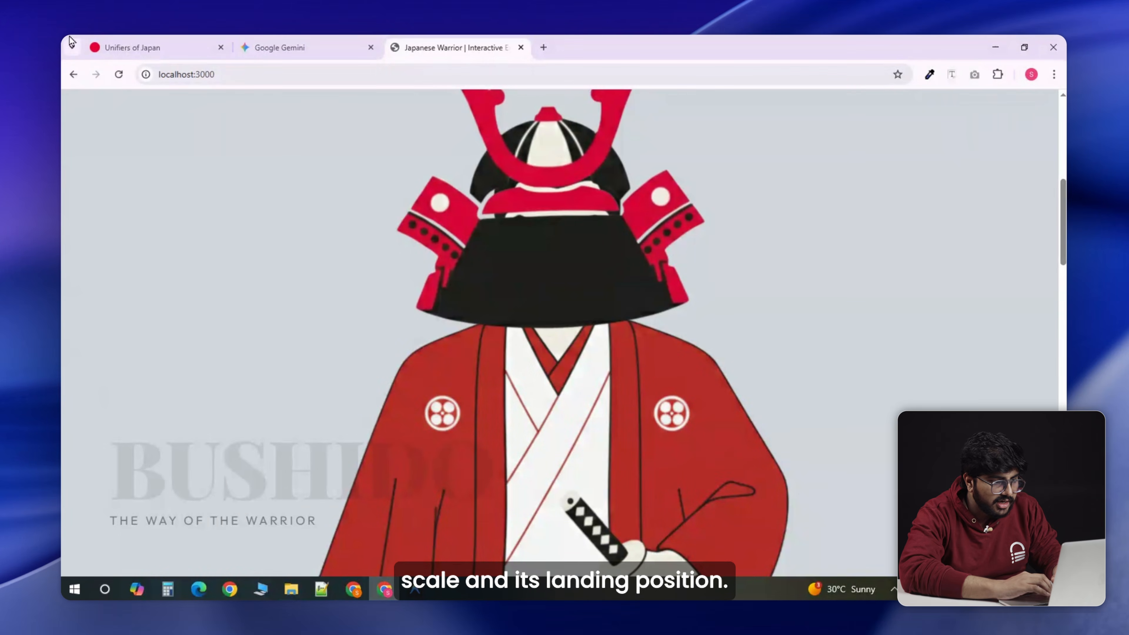
# Reload the localhost:3000 page and examine the helmet's size, descent and landing position on the samurai's head.
pyautogui.click(118, 74)
pyautogui.scroll(-3, 431, 271)
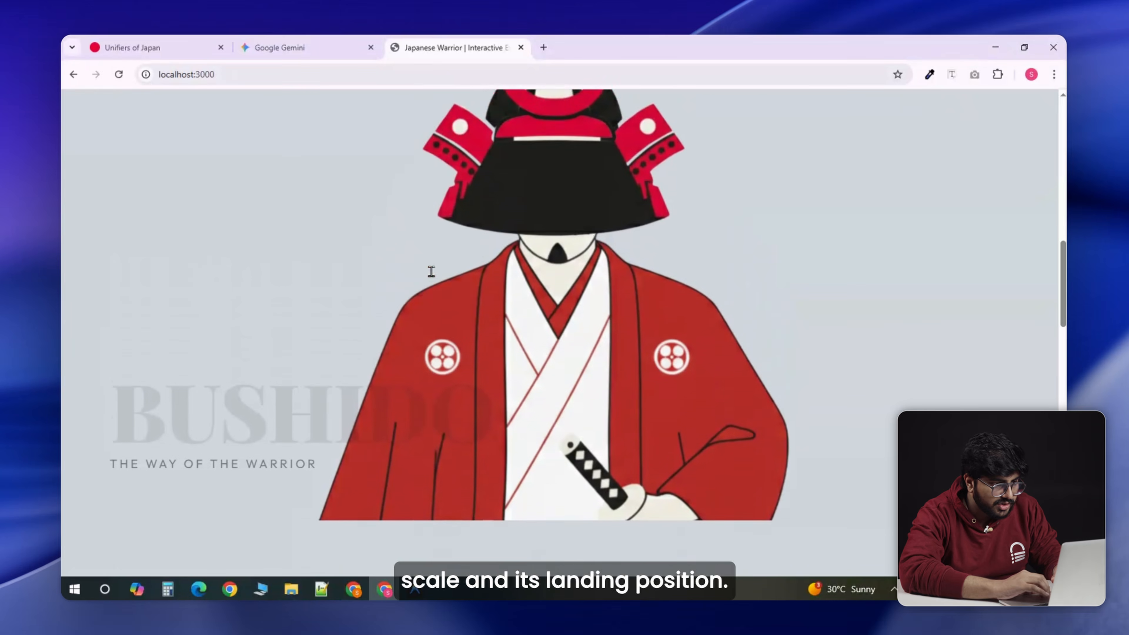
pyautogui.scroll(2, 431, 272)
pyautogui.scroll(-5, 512, 234)
pyautogui.scroll(3, 558, 333)
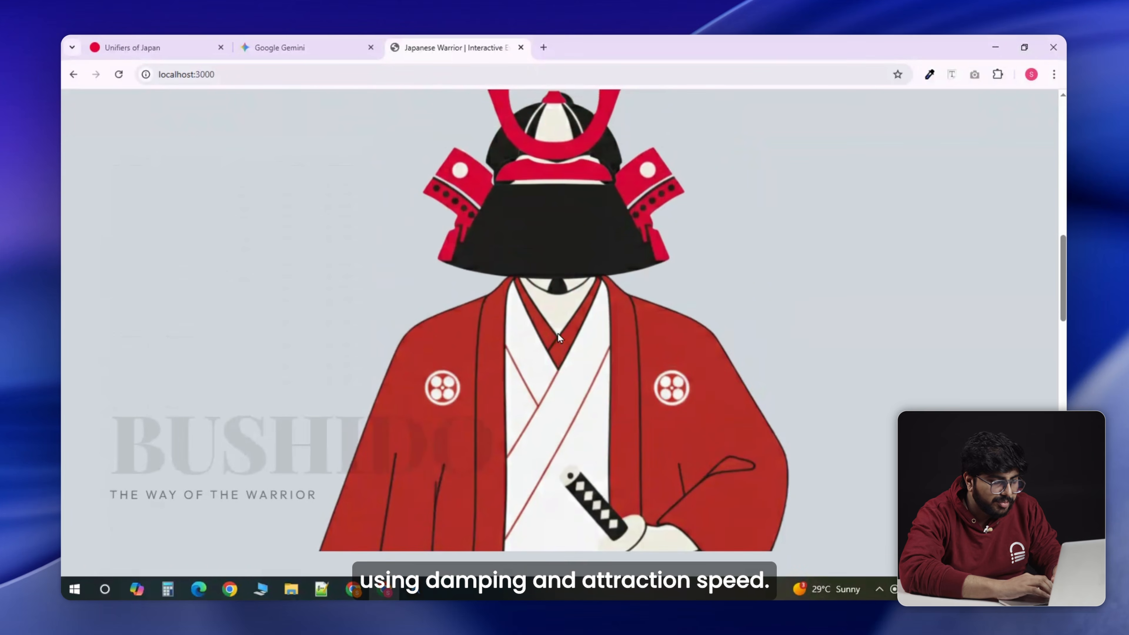
pyautogui.scroll(3, 557, 333)
pyautogui.scroll(-3, 557, 333)
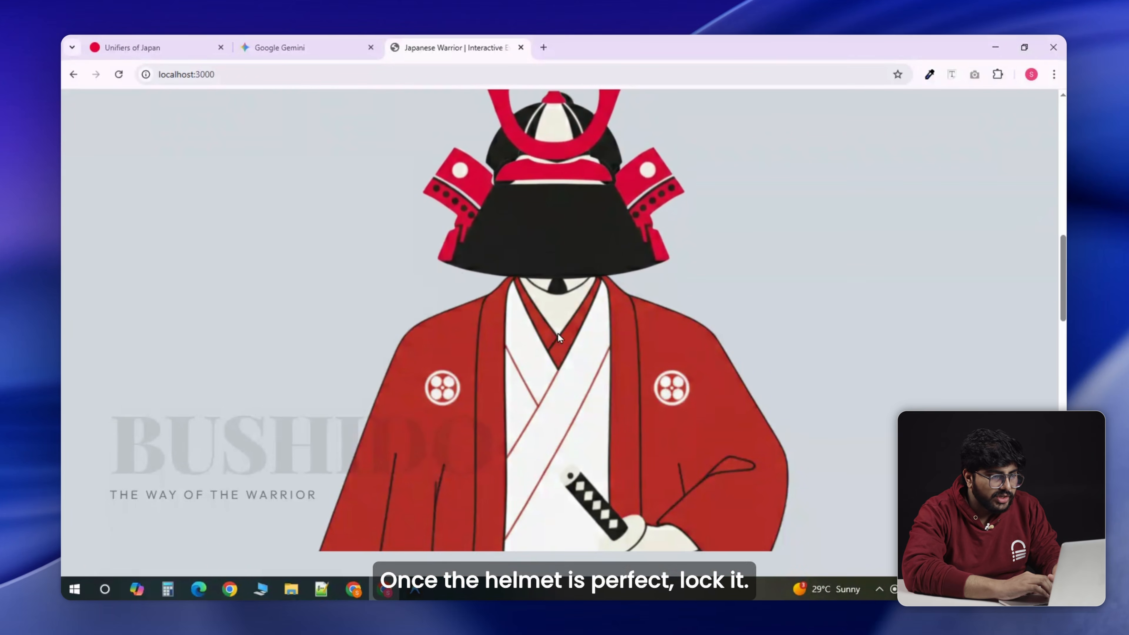
pyautogui.scroll(1, 557, 333)
pyautogui.scroll(2, 557, 333)
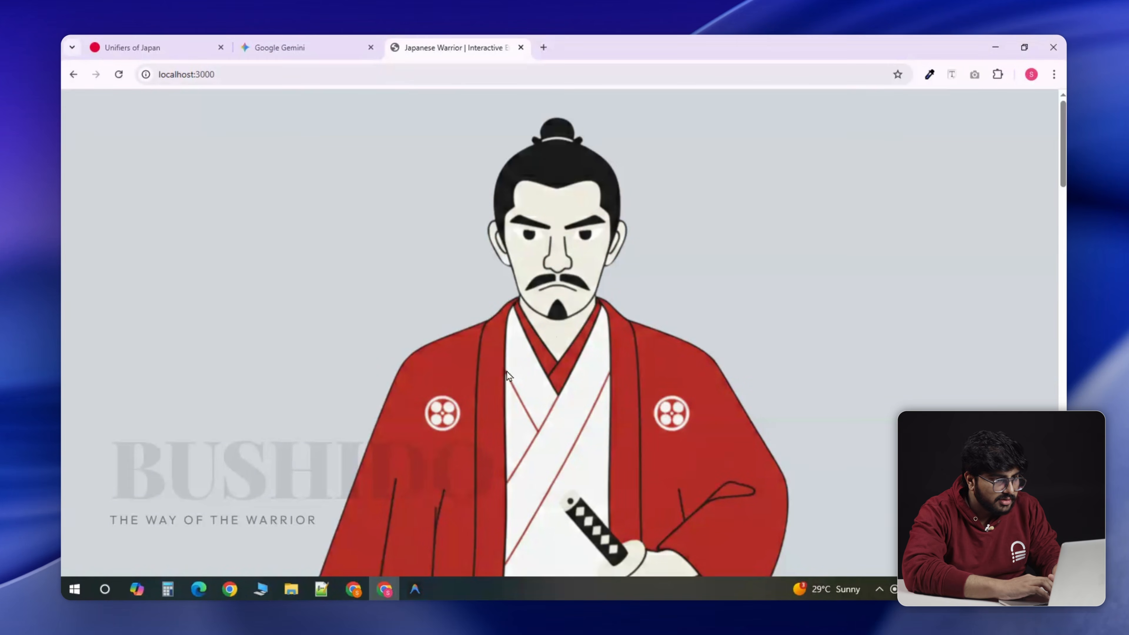
# Examine the scroll animation of the body plate and shoulder guards for scale and position against the helmet.
pyautogui.scroll(-3, 313, 244)
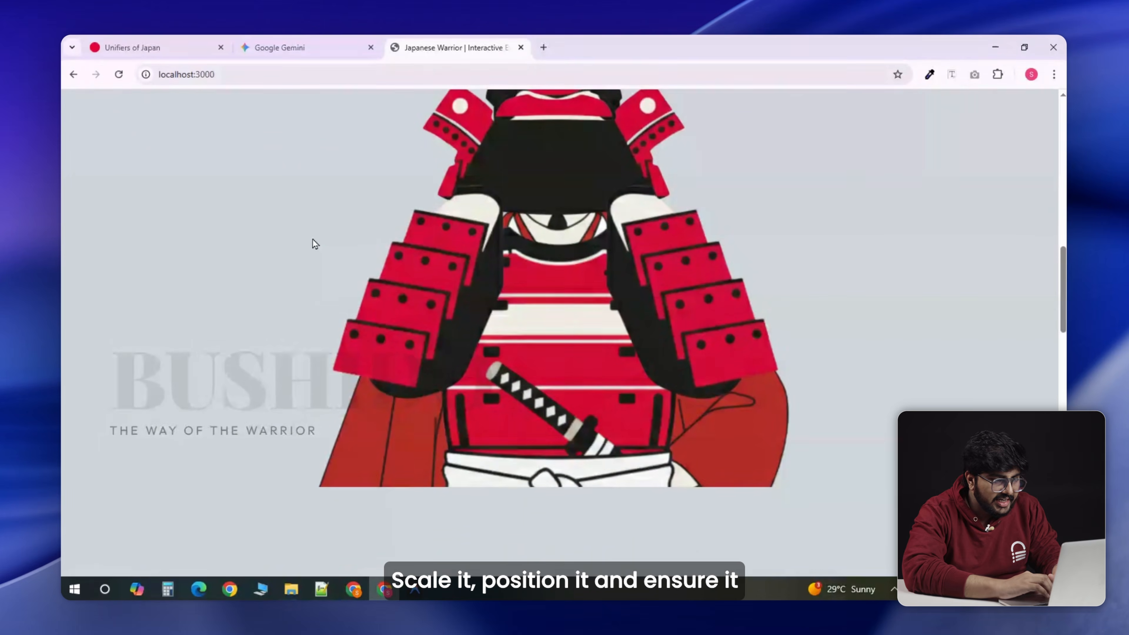
pyautogui.scroll(2, 313, 244)
pyautogui.scroll(-2, 313, 244)
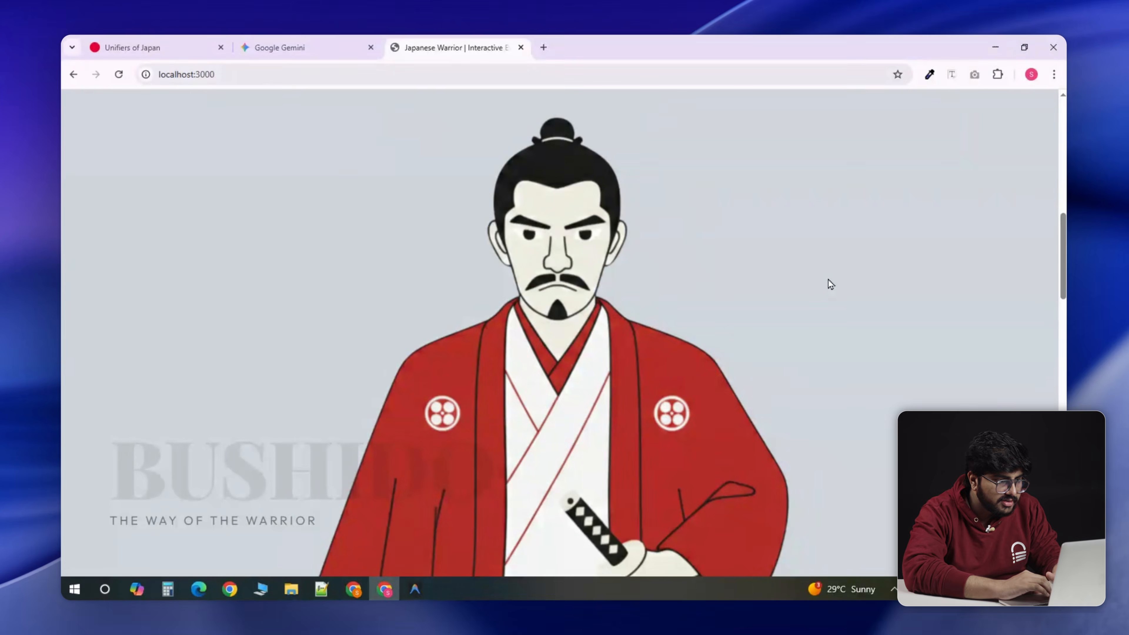
pyautogui.scroll(-3, 827, 283)
pyautogui.scroll(3, 830, 283)
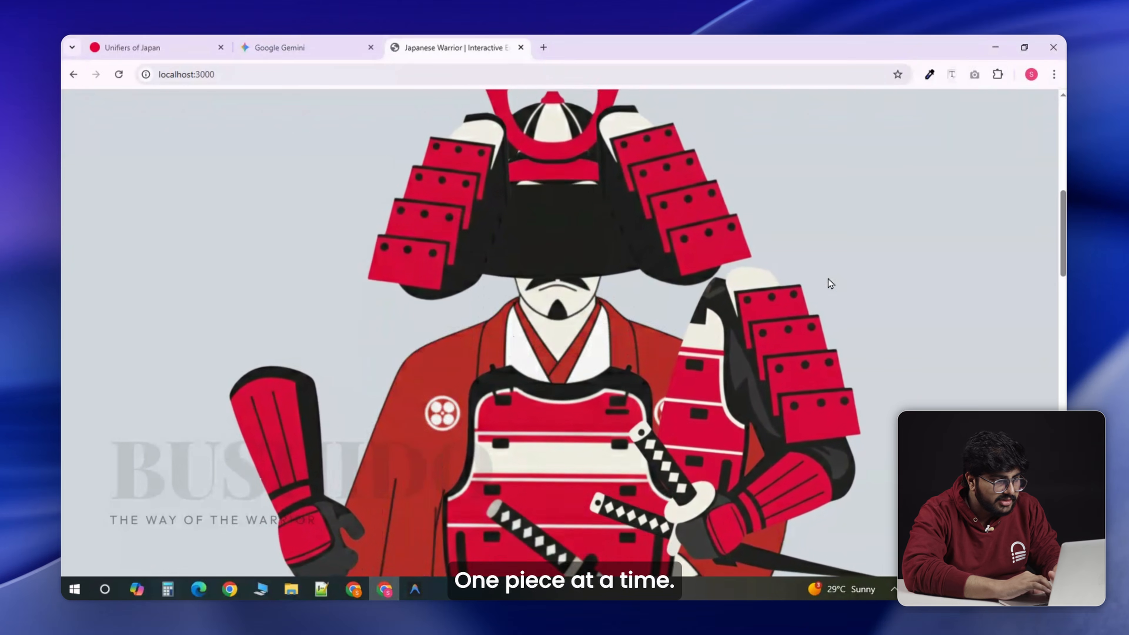
# Examine whether all armor pieces, including both arms and the swords, converge simultaneously on the samurai through the final armored image.
pyautogui.scroll(-2, 830, 282)
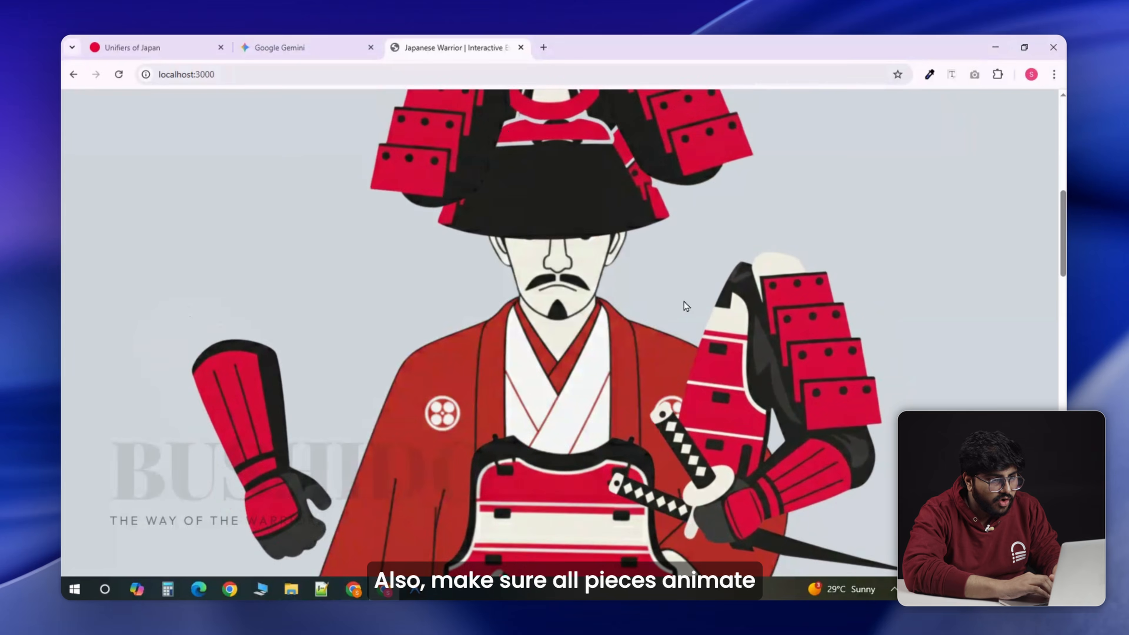
pyautogui.scroll(-3, 686, 306)
pyautogui.scroll(-1, 683, 301)
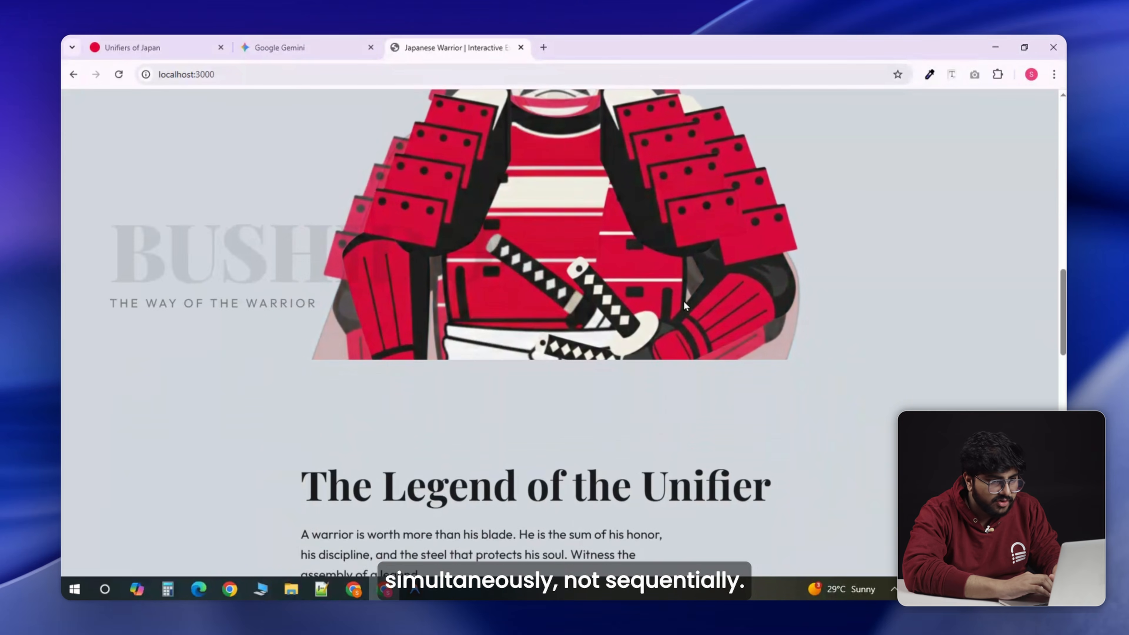
pyautogui.scroll(4, 683, 300)
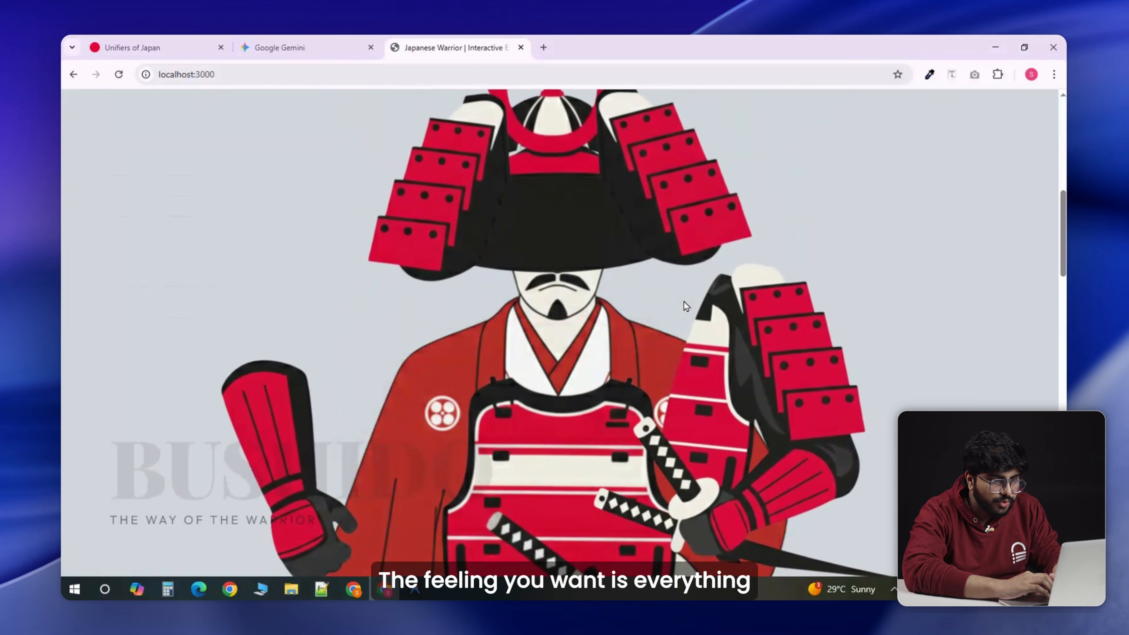
pyautogui.scroll(2, 449, 200)
pyautogui.scroll(-3, 449, 204)
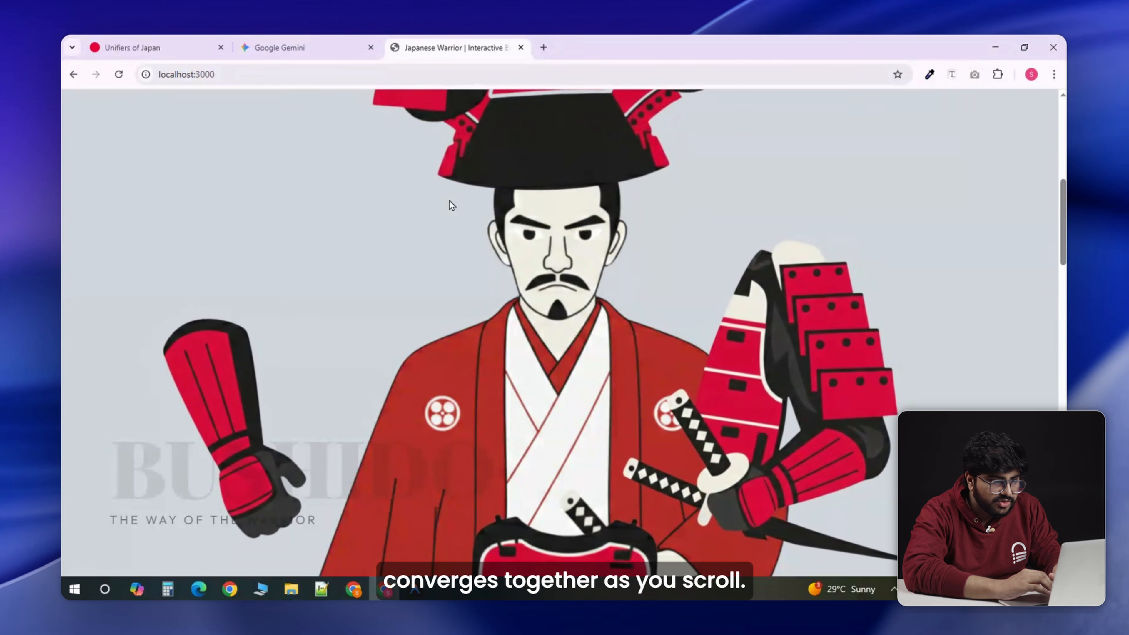
pyautogui.scroll(-3, 448, 200)
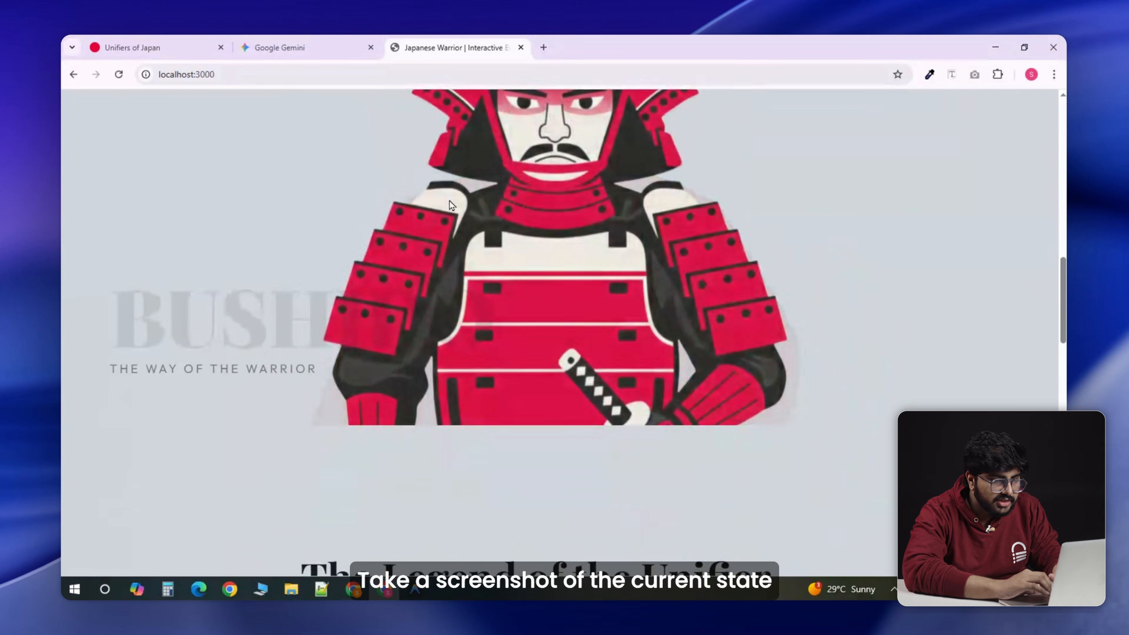
pyautogui.scroll(2, 448, 200)
pyautogui.scroll(3, 449, 200)
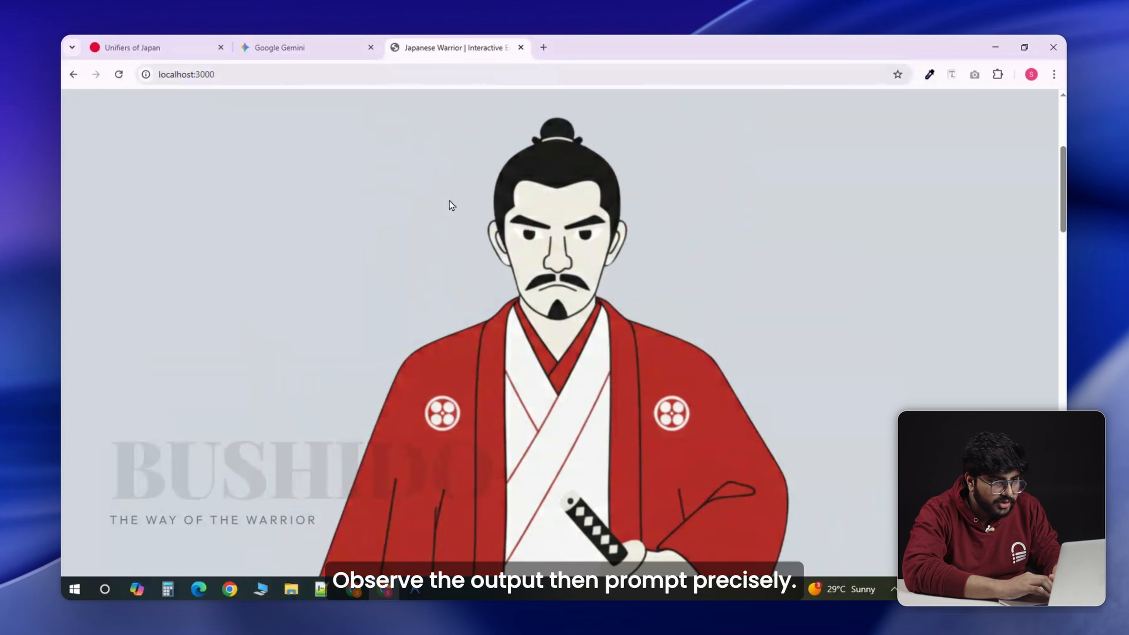
pyautogui.scroll(-3, 449, 200)
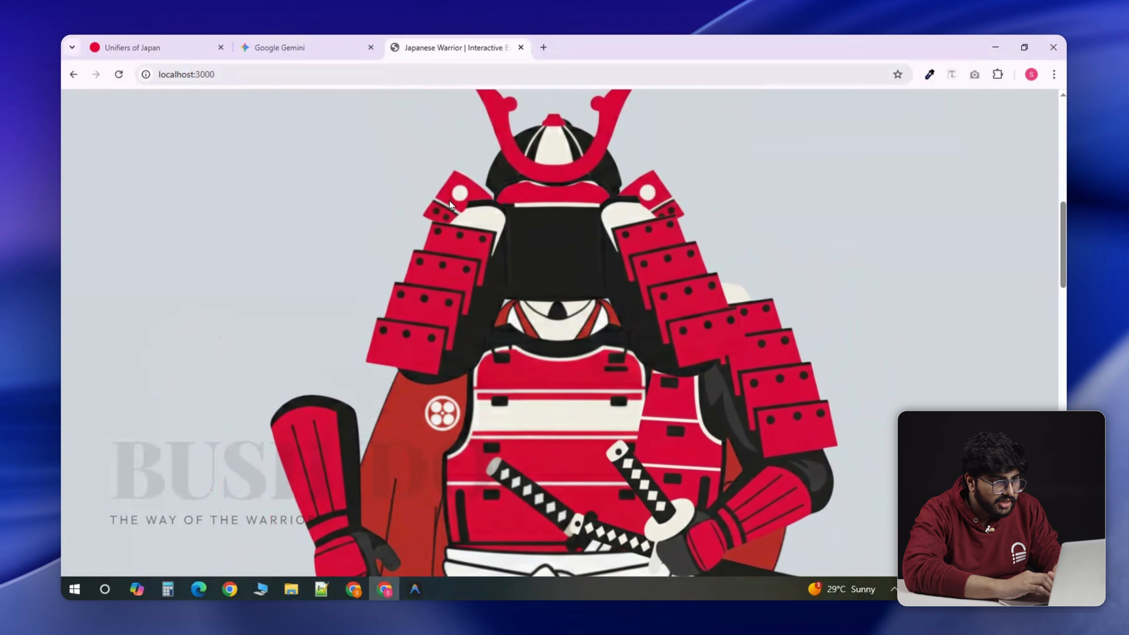
pyautogui.scroll(-3, 449, 201)
pyautogui.scroll(3, 451, 205)
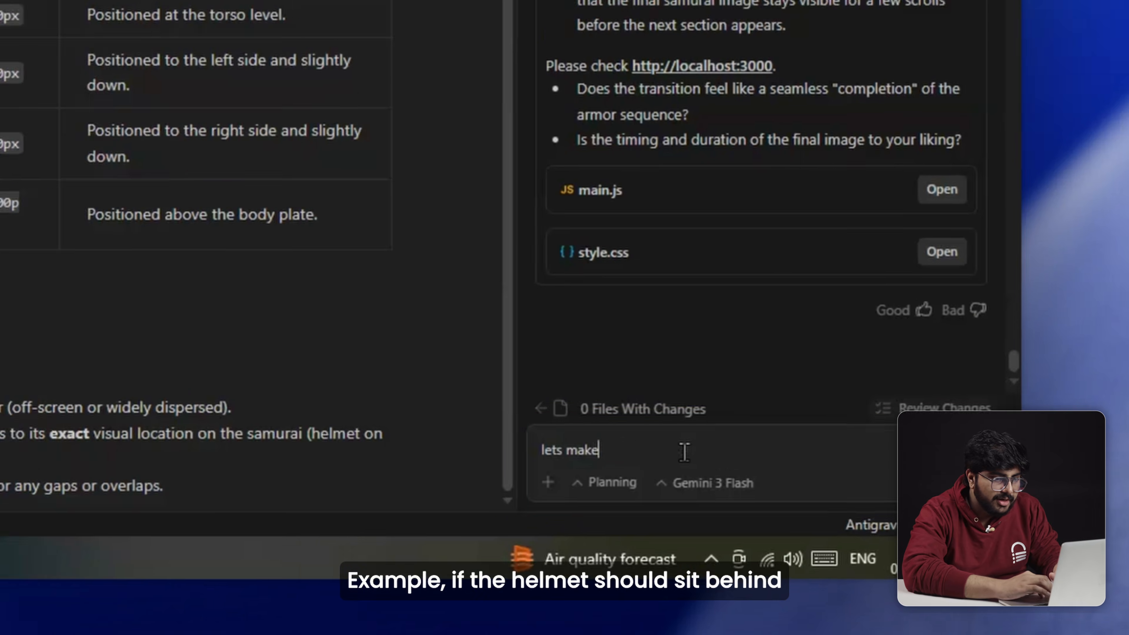
# In Antigravity, write a prompt asking the agent to lower the helmet's z-index so it goes behind the samurai.
pyautogui.write('the helmets')
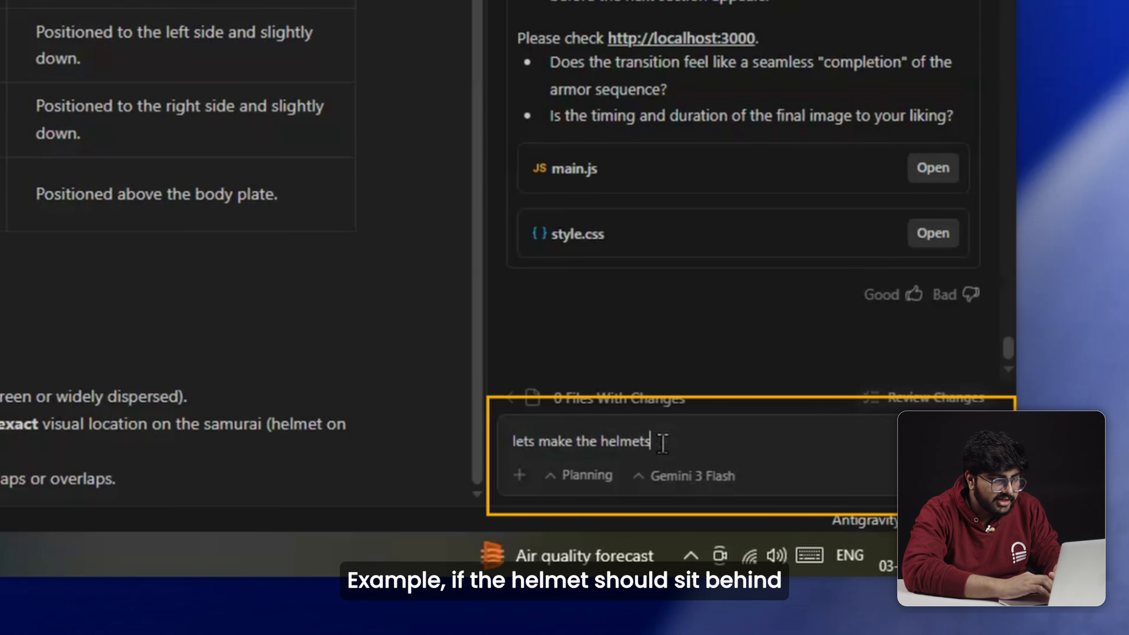
pyautogui.write('z index lower so it goes behind the samurai lets currently comment out l')
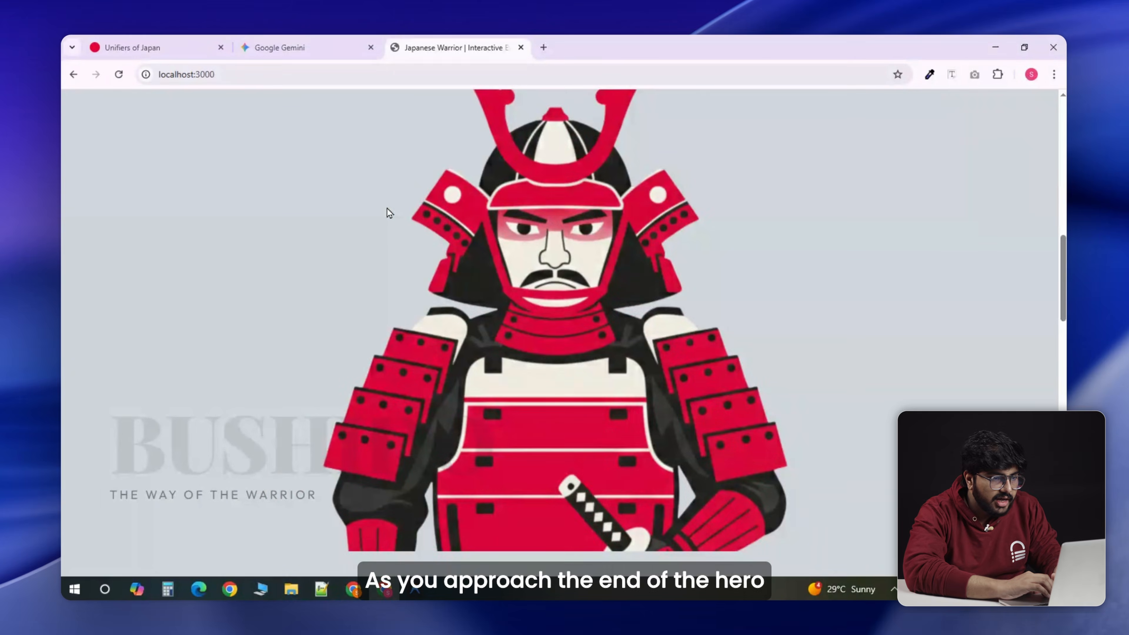
# In Chrome, examine the crossfade from the base samurai and armor pieces to the final armored samurai, including starting positions and hold.
pyautogui.scroll(5, 245, 262)
pyautogui.scroll(-5, 247, 264)
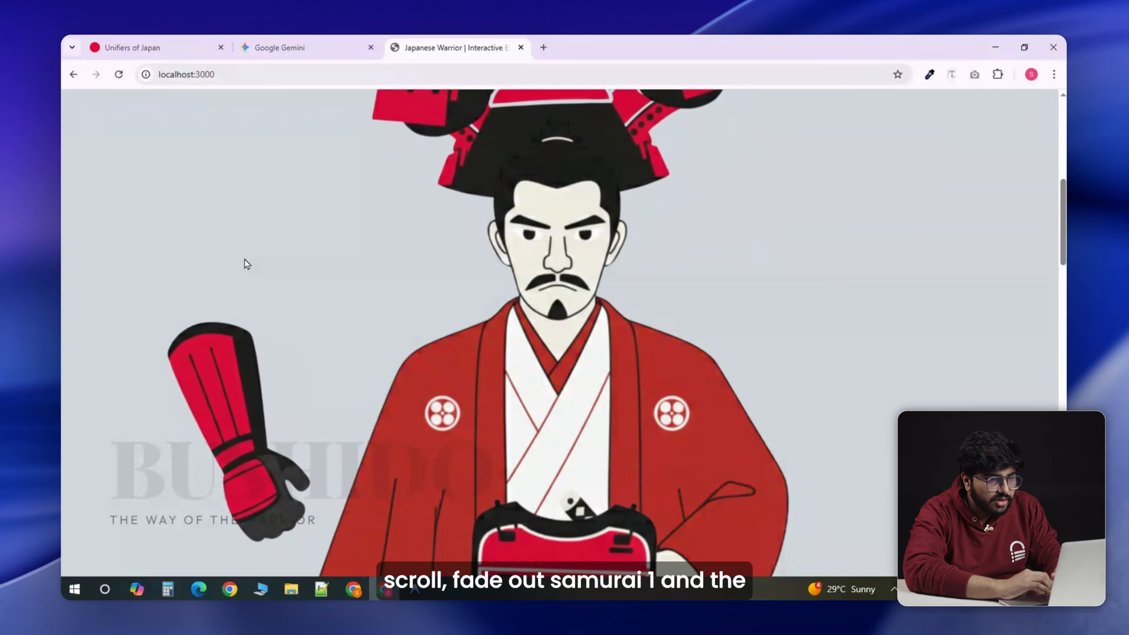
pyautogui.scroll(-3, 247, 264)
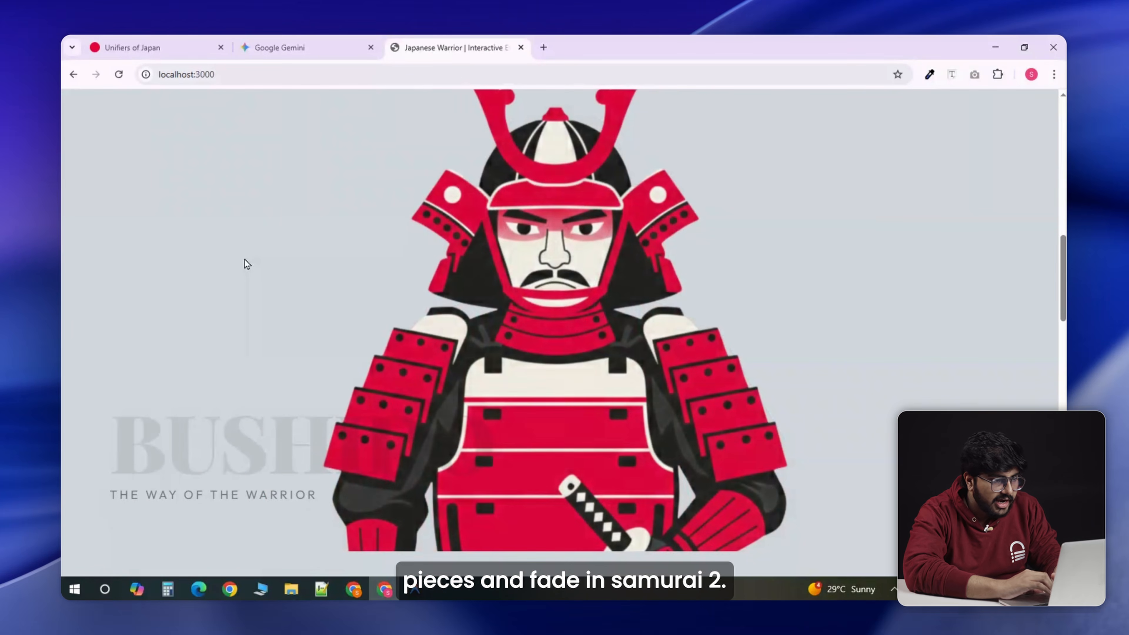
pyautogui.scroll(1, 248, 264)
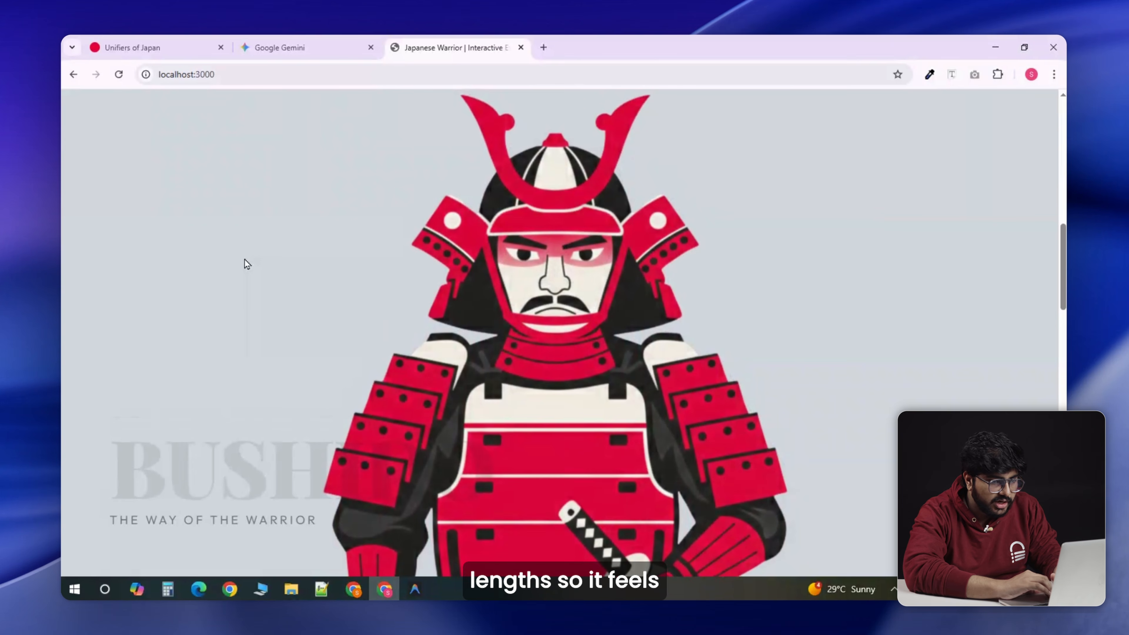
pyautogui.scroll(4, 248, 264)
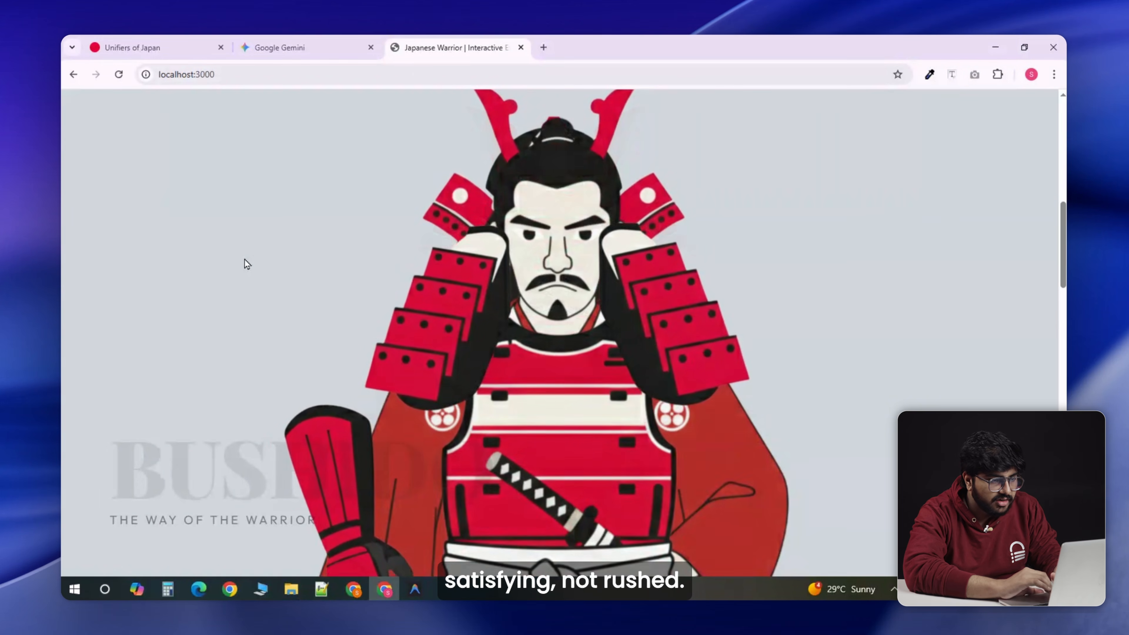
pyautogui.scroll(3, 248, 264)
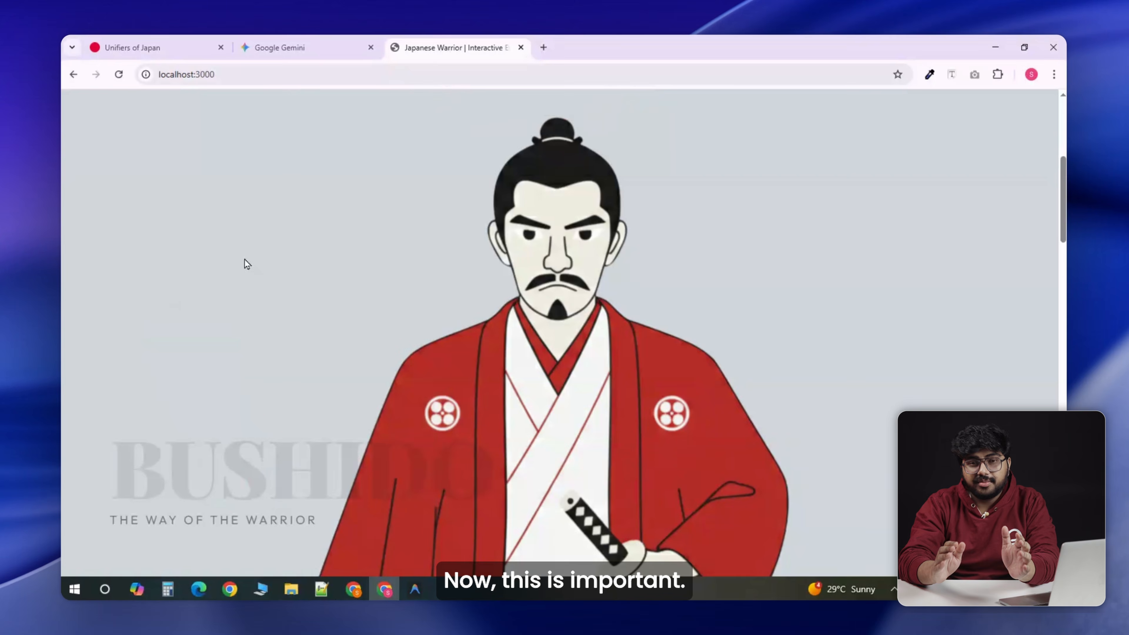
pyautogui.scroll(-4, 386, 209)
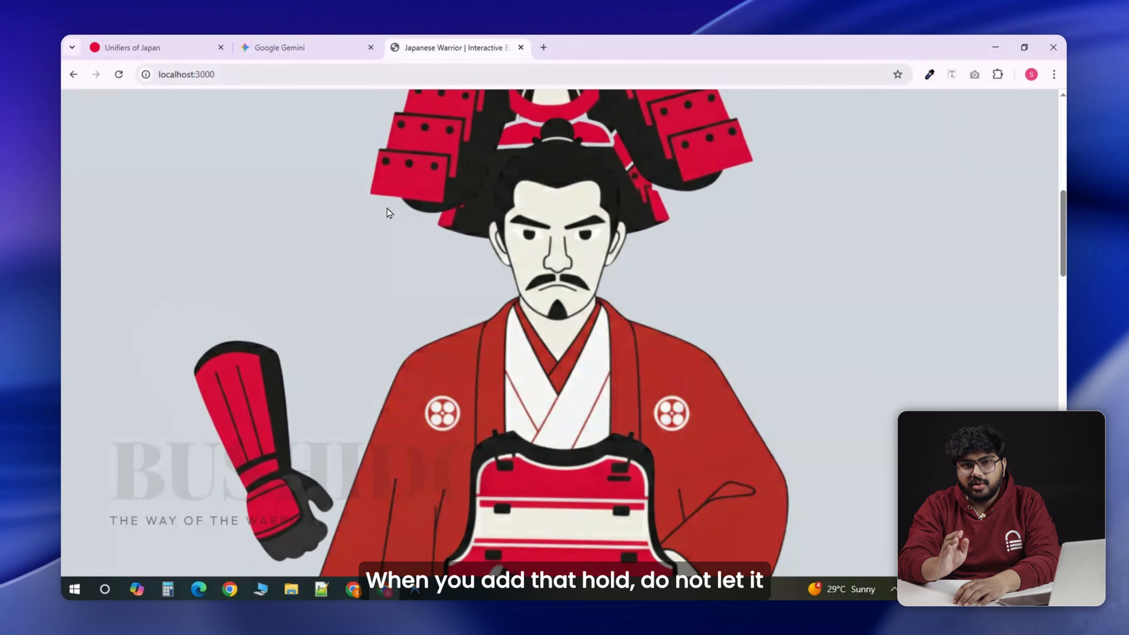
pyautogui.scroll(-4, 387, 208)
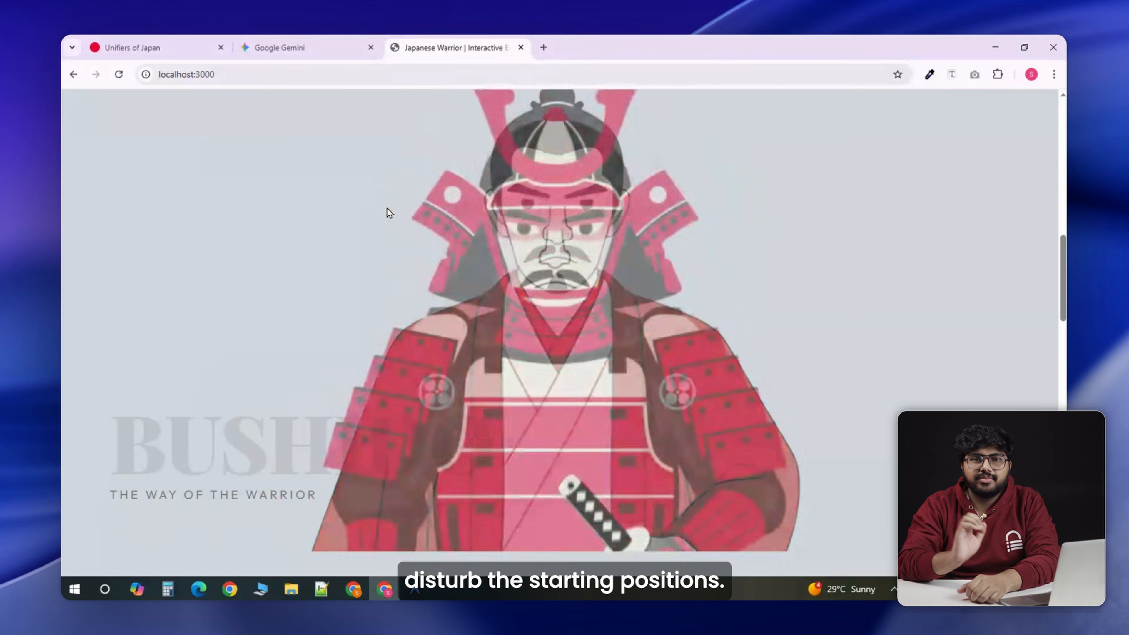
pyautogui.scroll(4, 247, 264)
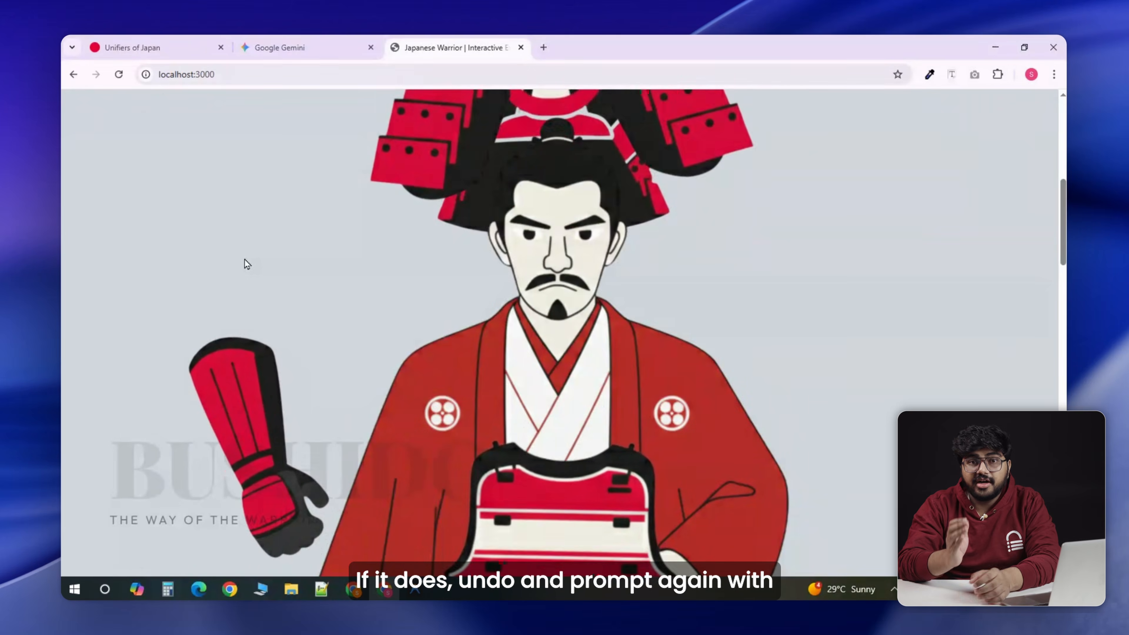
pyautogui.scroll(-4, 247, 264)
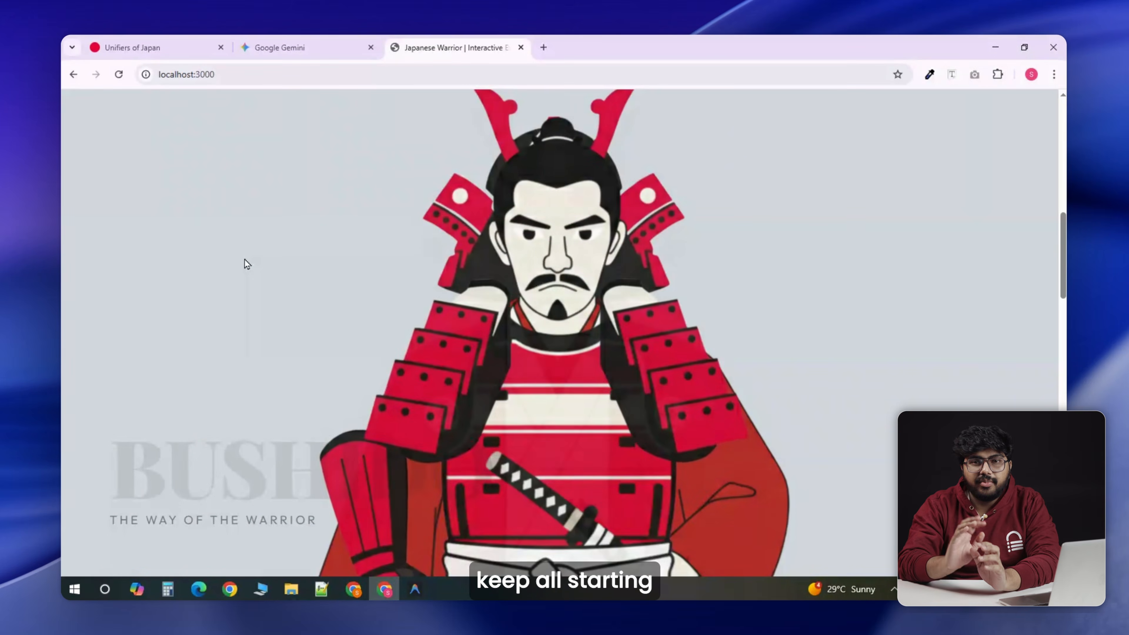
pyautogui.scroll(-1, 247, 264)
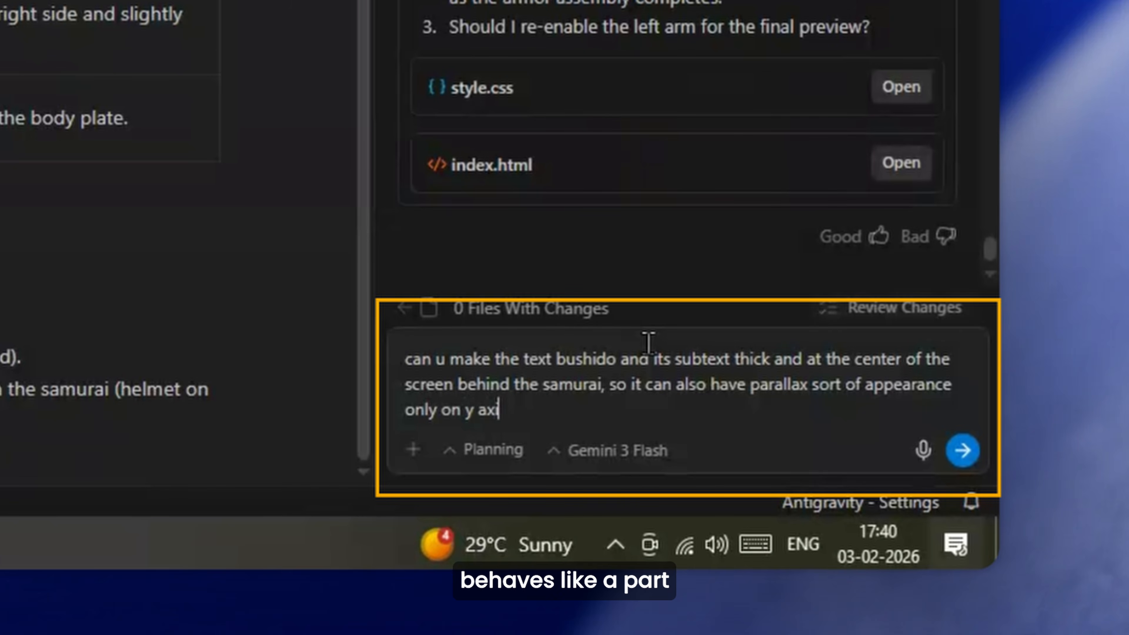
# Ask the Antigravity agent to make the Bushido text and subtext thick, centered behind the samurai, with y-axis-only parallax; check the page in Chrome.
pyautogui.write('s')
pyautogui.press('Return')
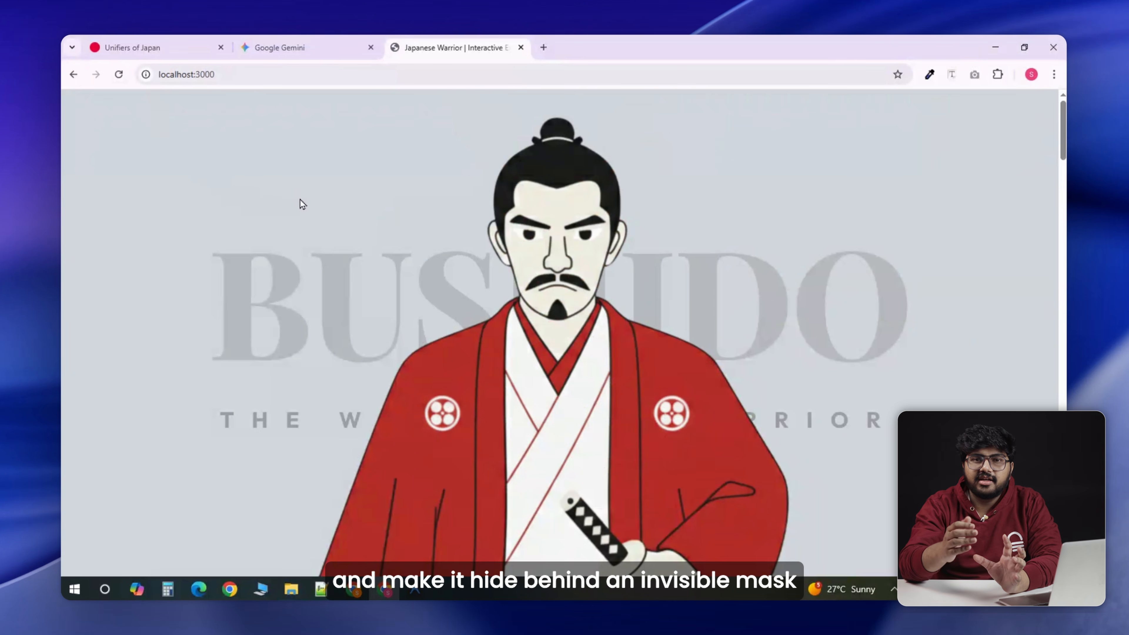
pyautogui.scroll(-5, 300, 200)
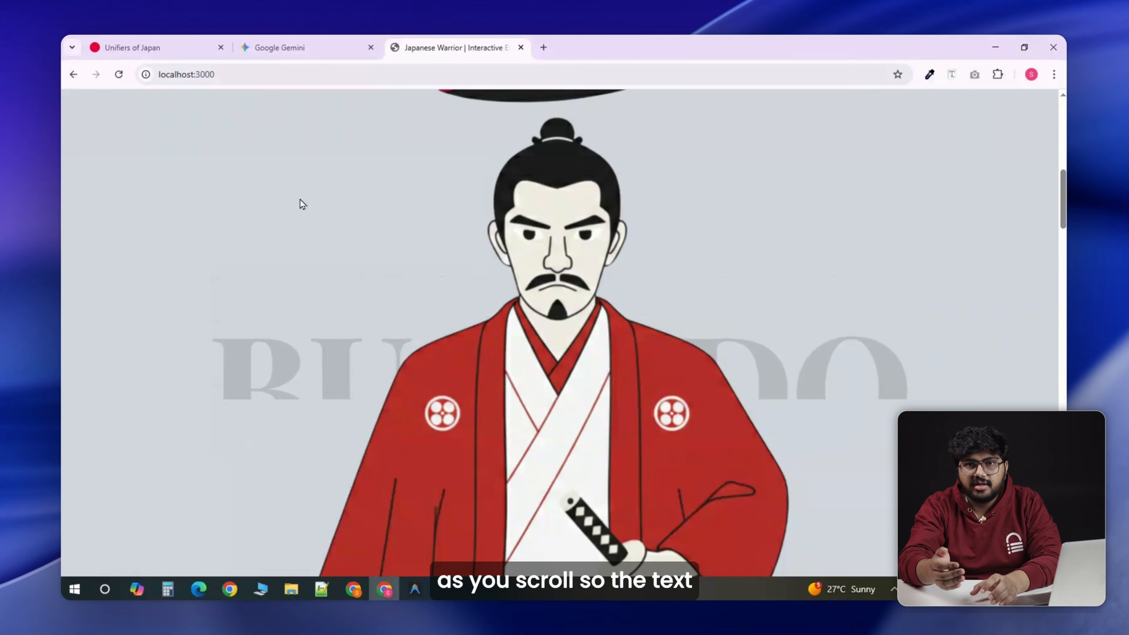
pyautogui.scroll(-5, 300, 199)
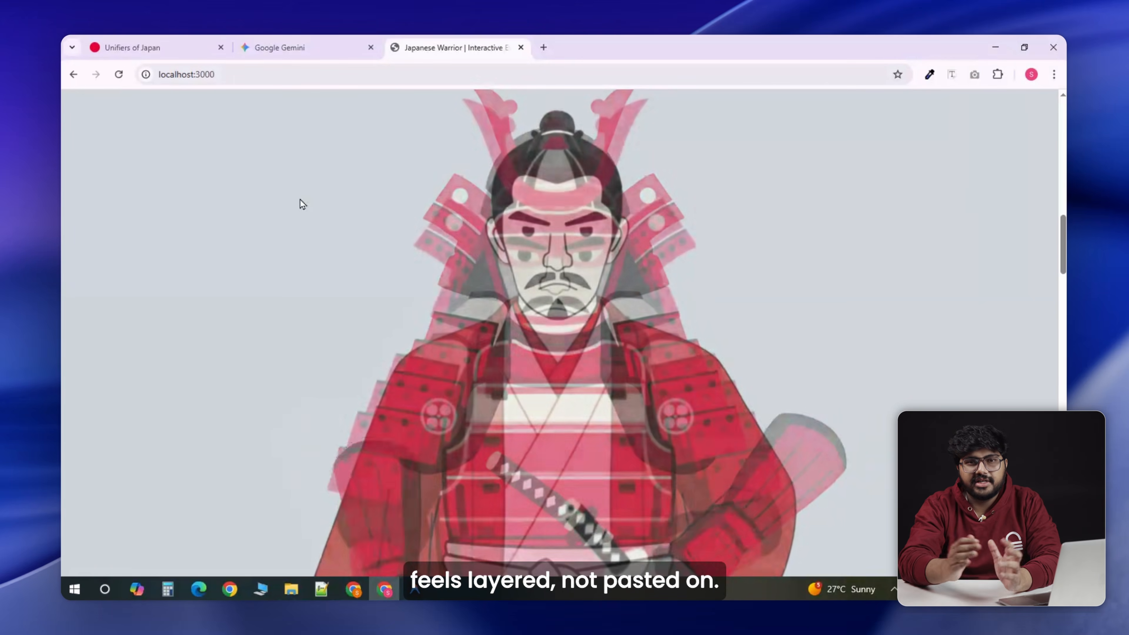
# Examine how the armor pieces overlay and blend into the fully armored samurai as the page advances.
pyautogui.scroll(-2, 300, 199)
pyautogui.scroll(-2, 300, 200)
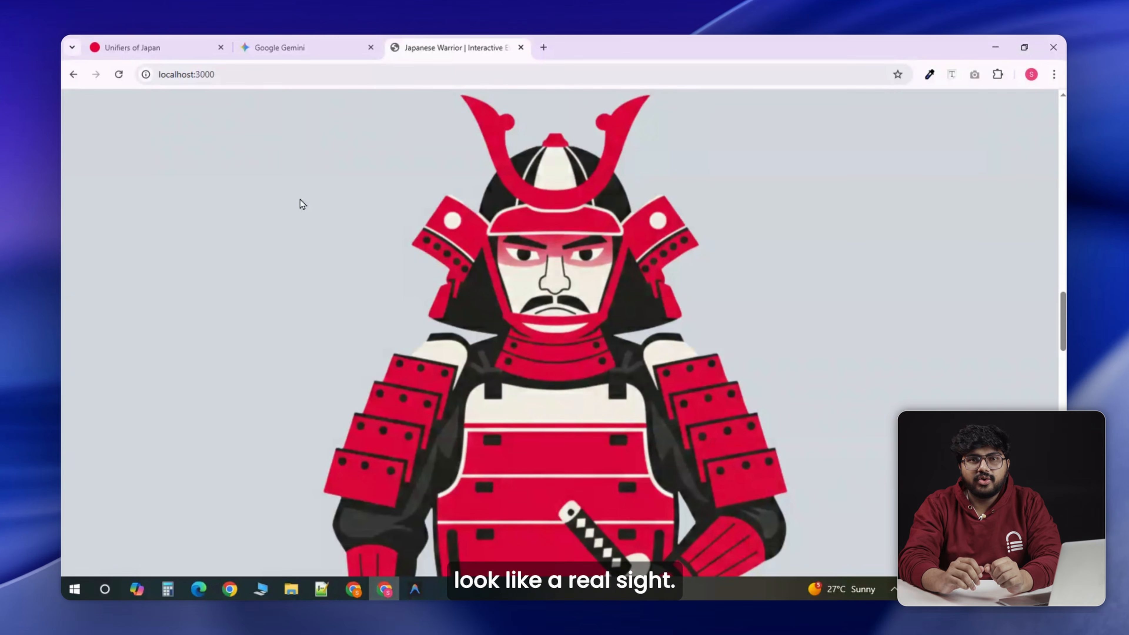
pyautogui.scroll(-1, 299, 199)
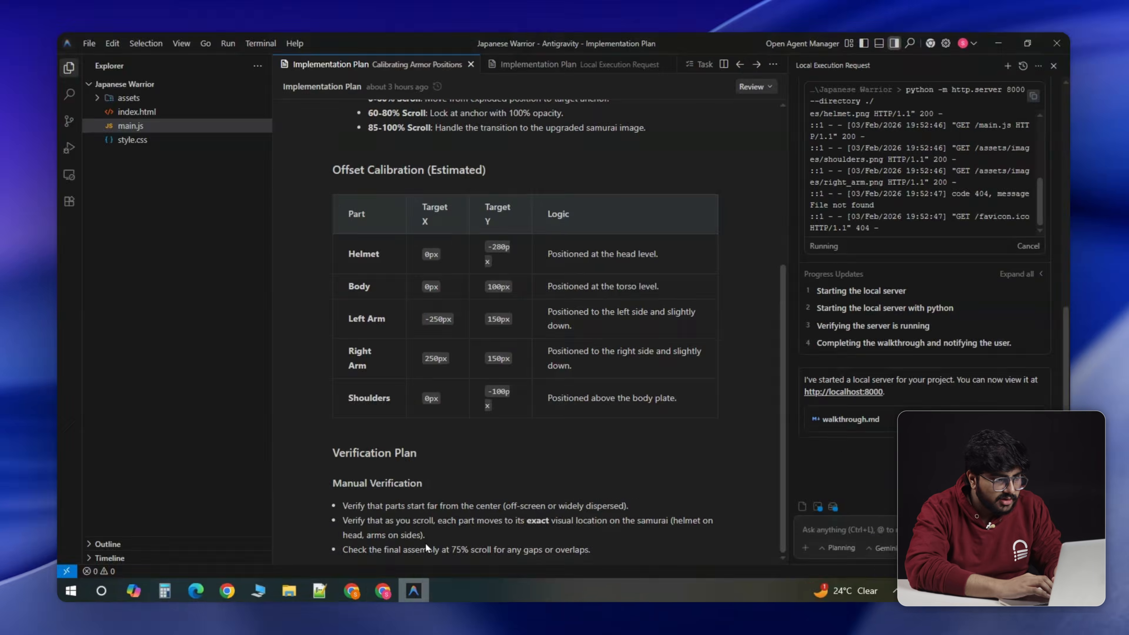
# In Antigravity, write a prompt asking the agent to change the hero section's background to #FFD41D.
pyautogui.write('lets change the back')
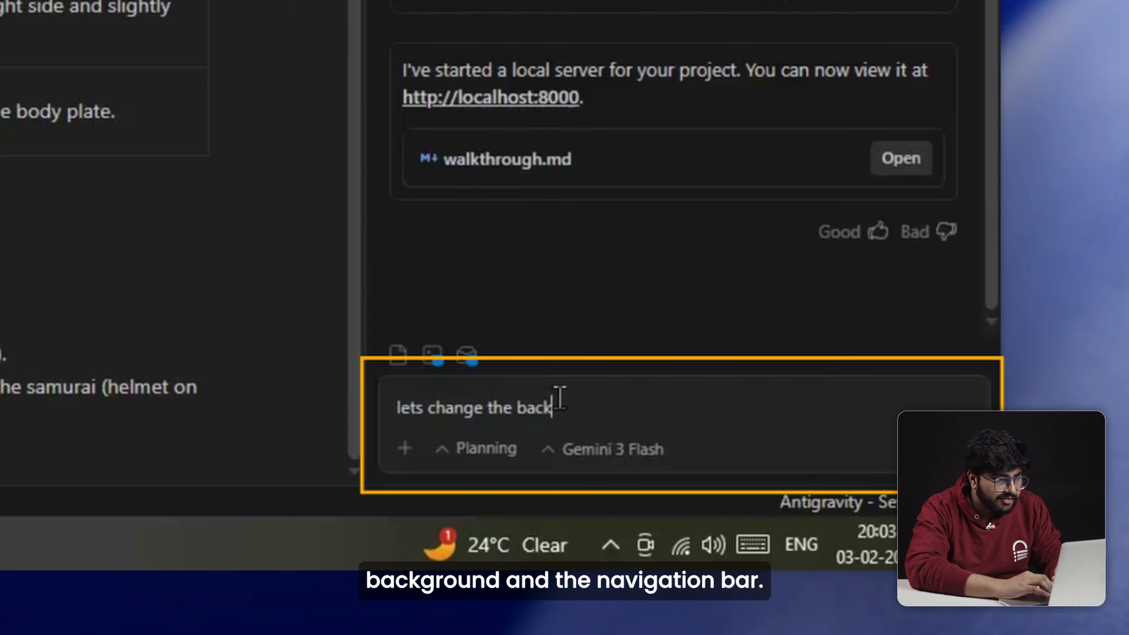
pyautogui.write('ground of hero section to ')
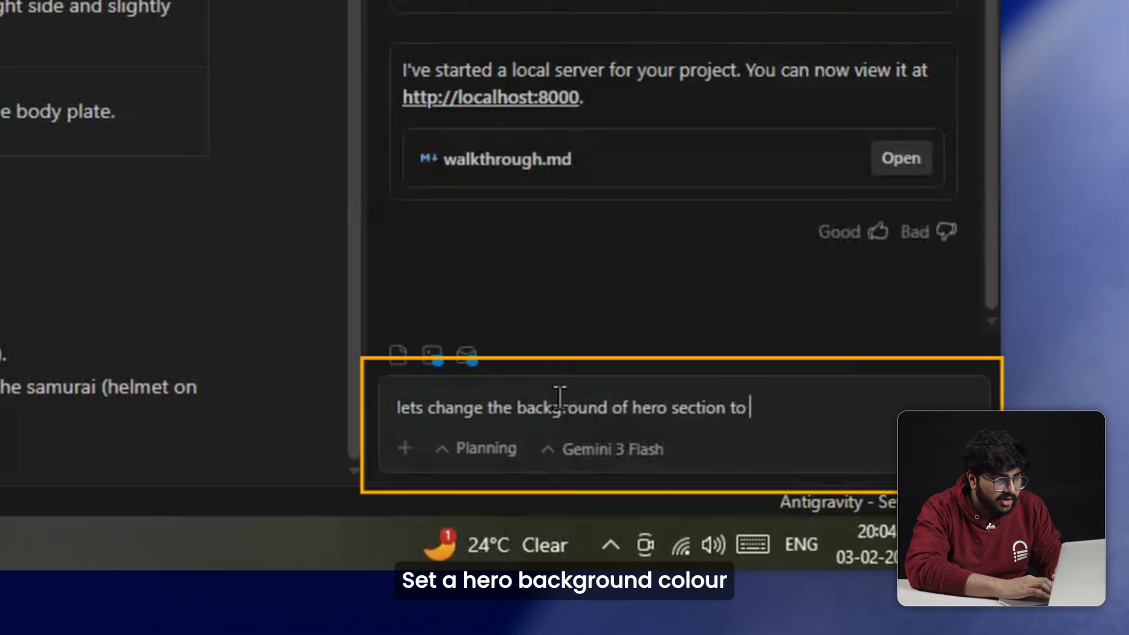
pyautogui.write('#')
pyautogui.press('End')
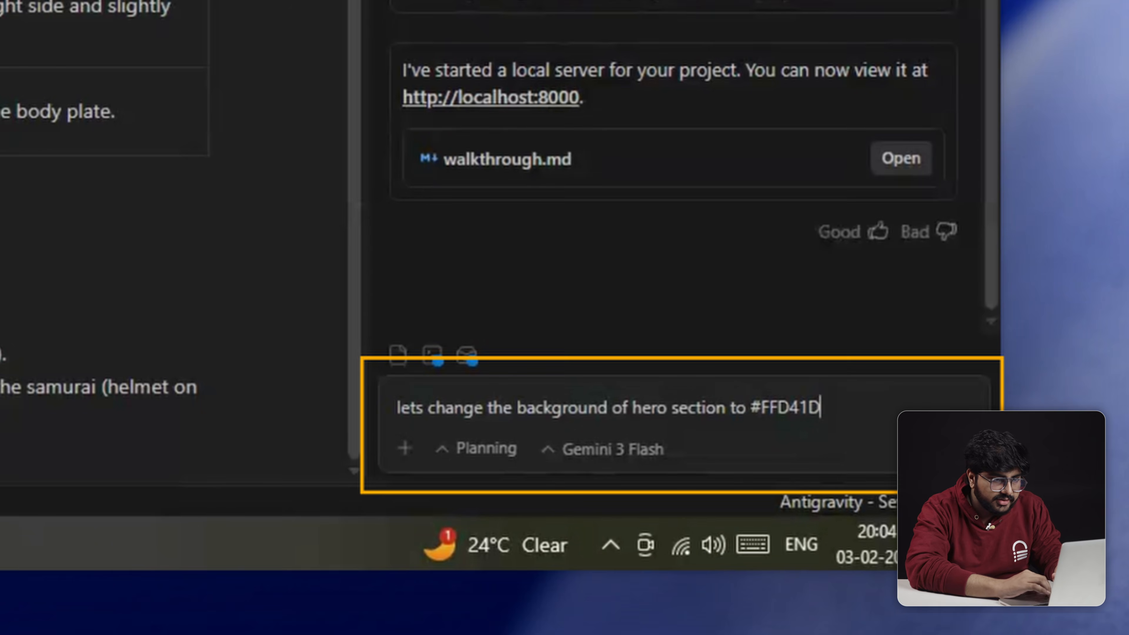
# Add a request for a nav bar with just 3 links spread over the entire bar, in a thick red font, hidden on scroll.
pyautogui.hotkey('shift', 'Return')
pyautogui.write('create a nav bar wit')
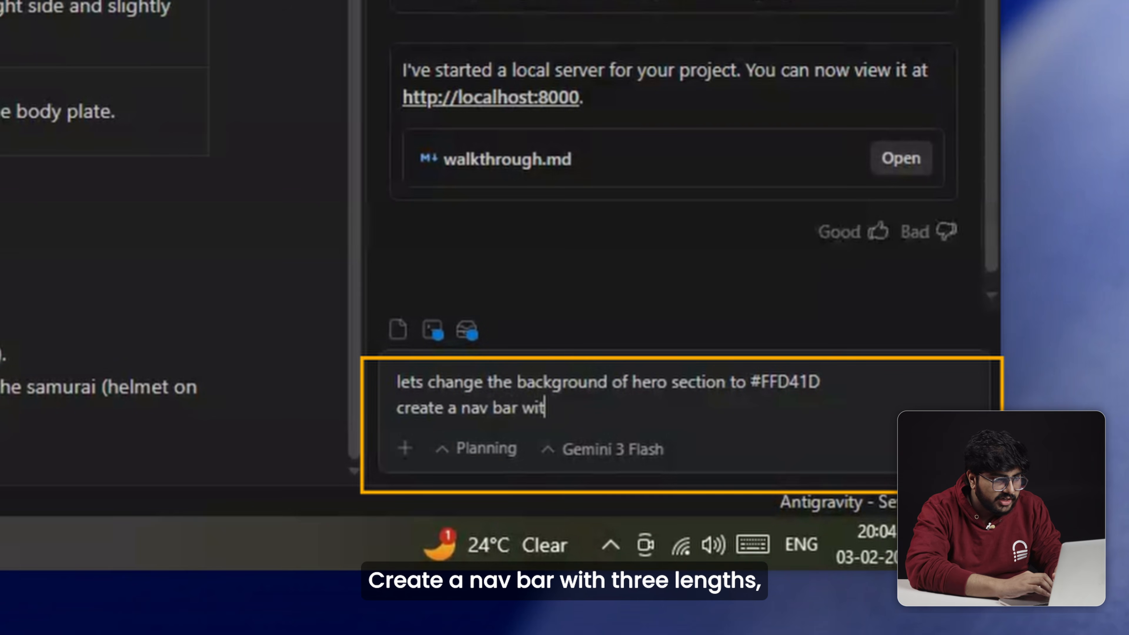
pyautogui.write('h just 3 links spread over the')
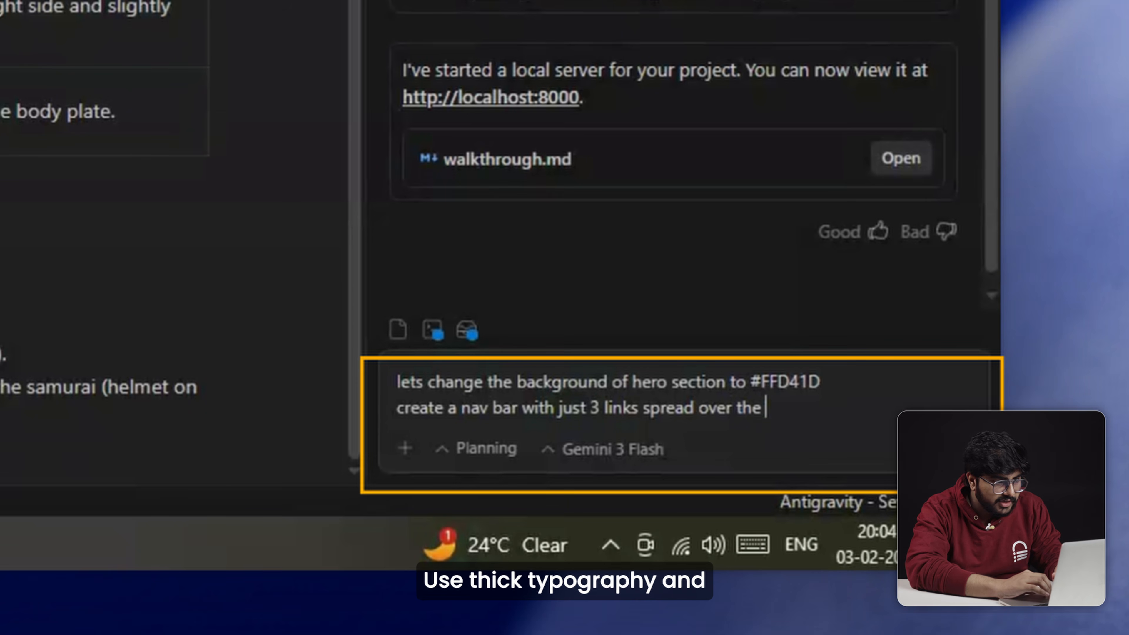
pyautogui.write(' entire bar, keep the font thick ')
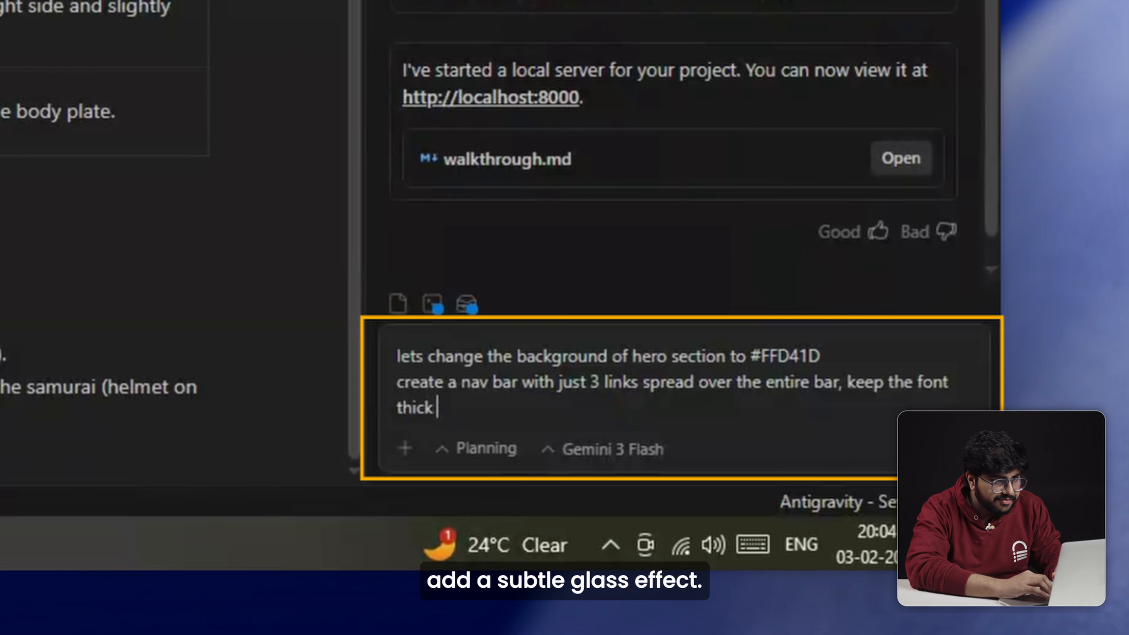
pyautogui.write('and red in color. ')
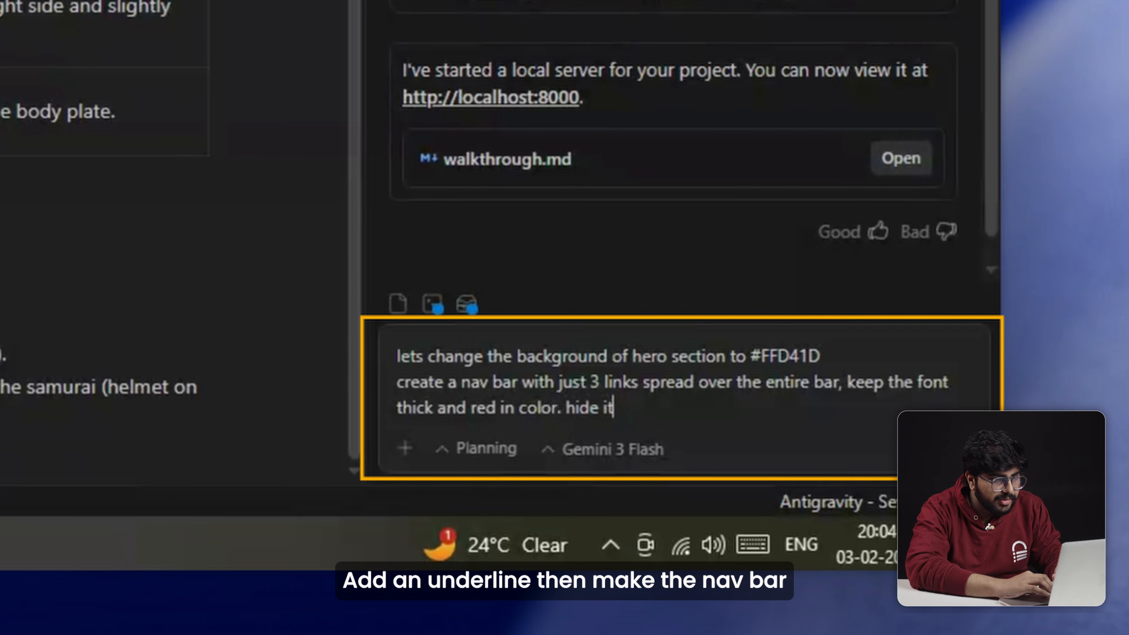
pyautogui.write('hide it on scroll')
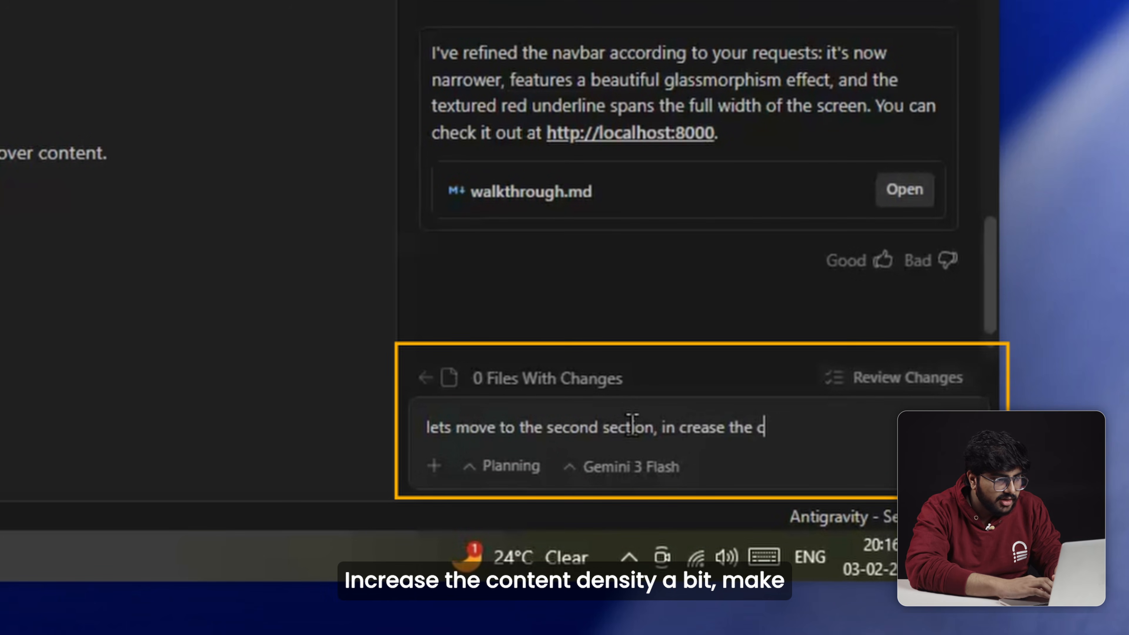
# Ask the Antigravity agent for more second-section content in thick, big font, a thin red cutout-corner border and at least 90vh height; check it in Chrome.
pyautogui.write('thick and')
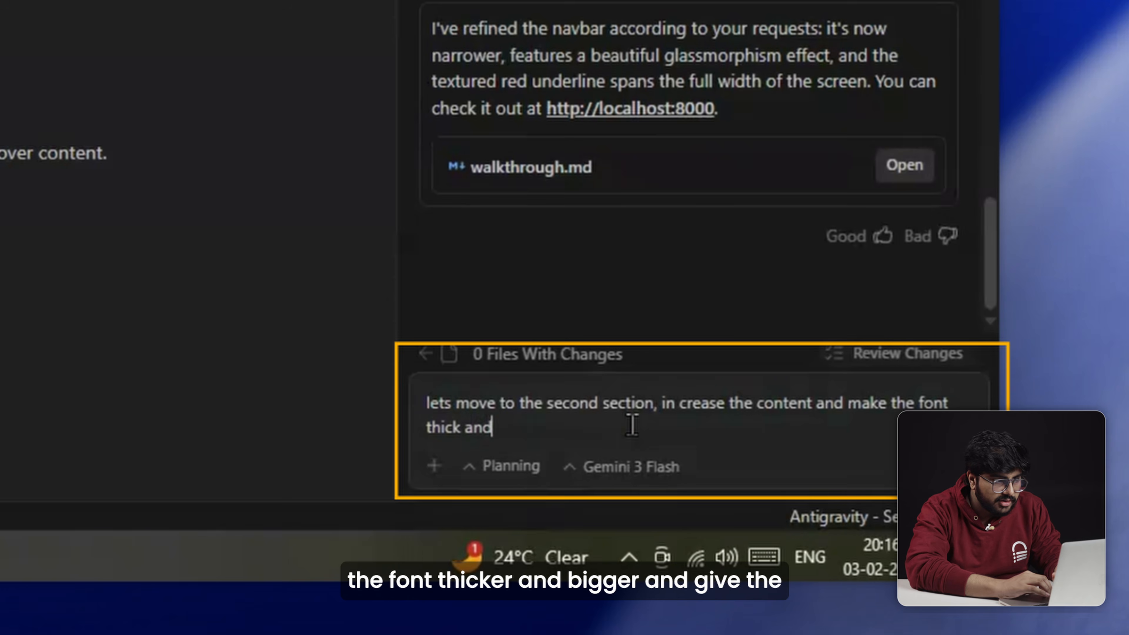
pyautogui.write(' big. create a')
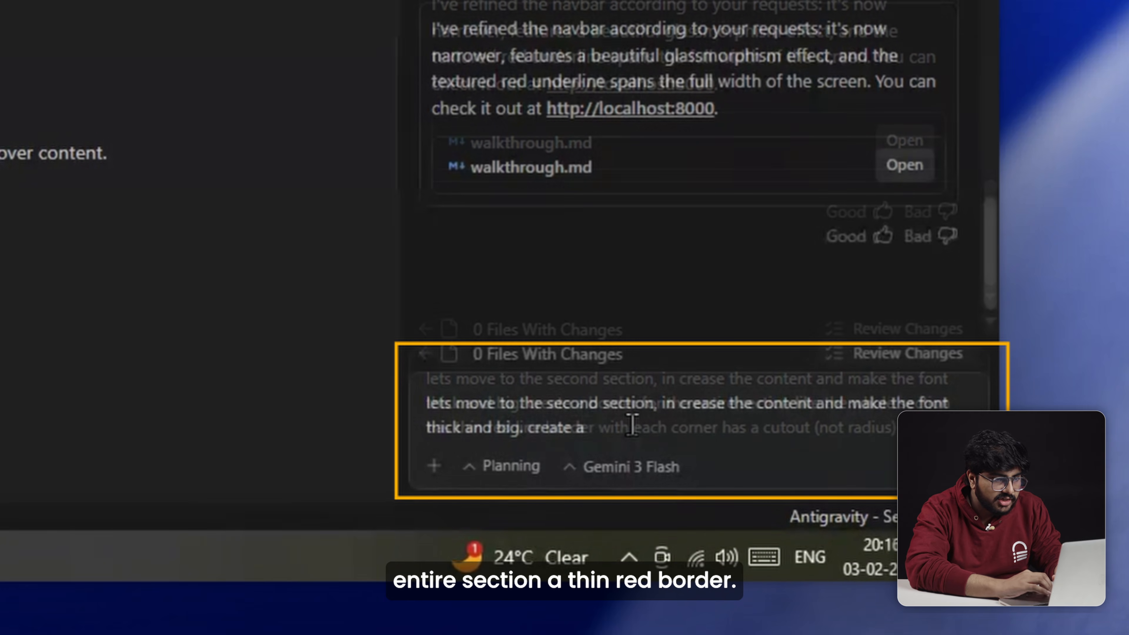
pyautogui.write(' border for the entire section like the whole section has thin red line border with each corner has a cutout (not radius but inverted sort of')
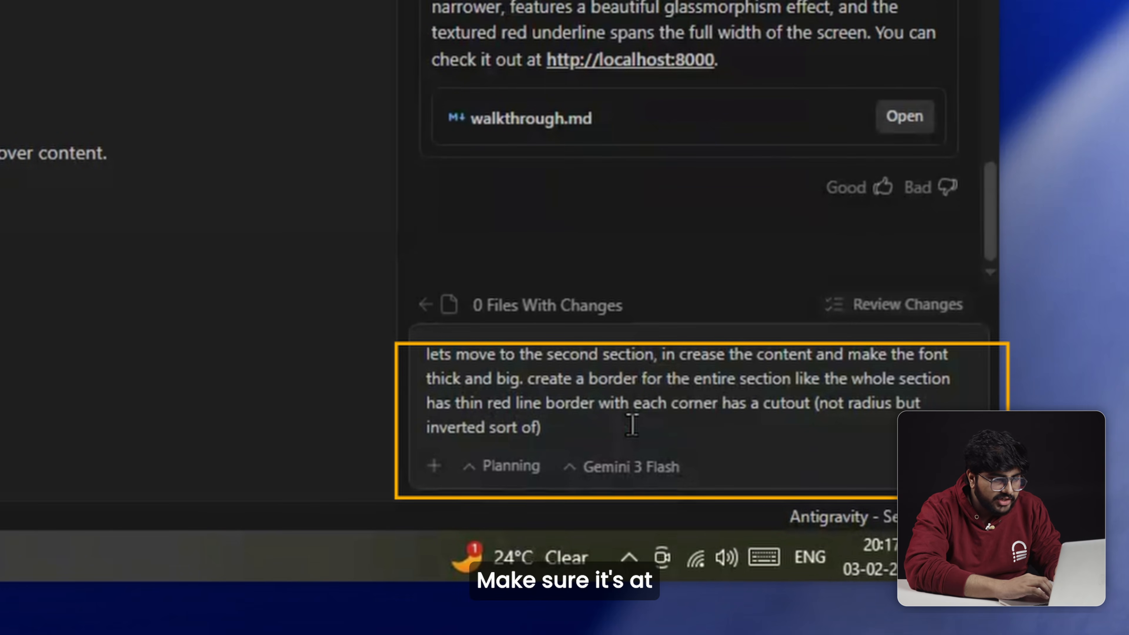
pyautogui.write(' should have atleast 90vh heifh')
pyautogui.press('BackSpace')
pyautogui.press('BackSpace')
pyautogui.write('ght')
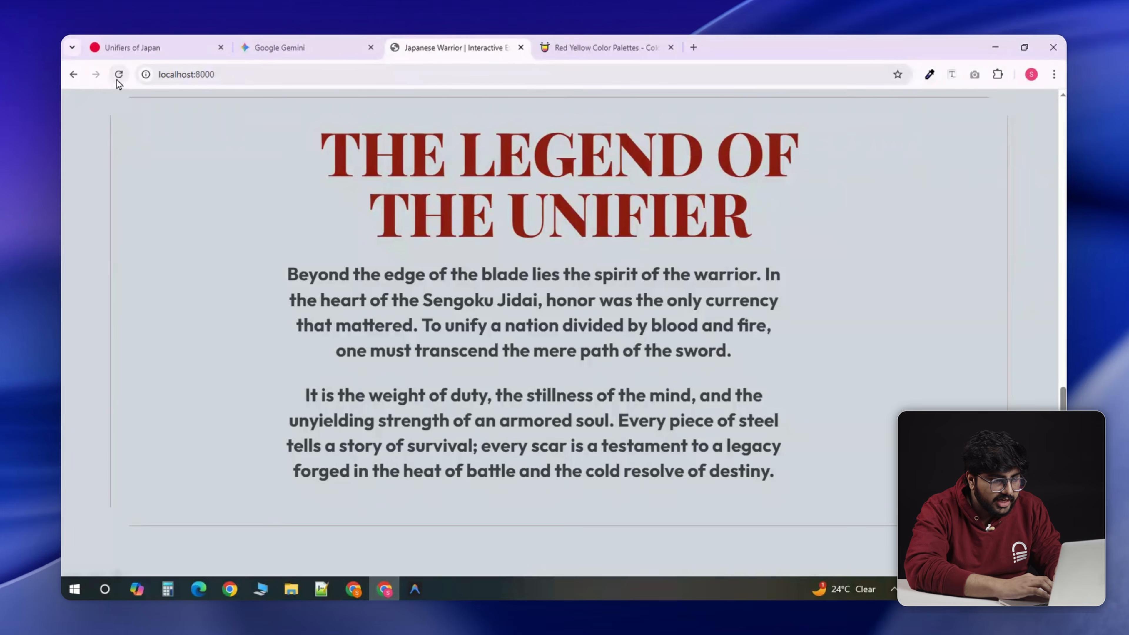
pyautogui.scroll(-2, 548, 411)
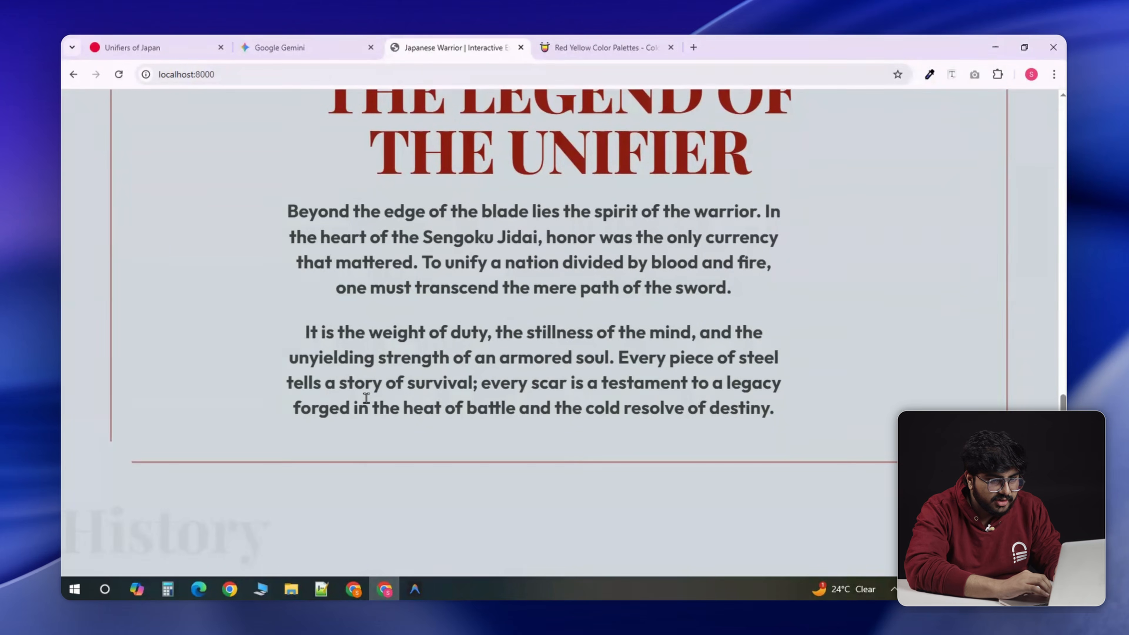
pyautogui.scroll(-5, 539, 383)
# In Antigravity, ask for the final section to cover armour instead of history, with cards using the helmet, body, left arm and shoulders images.
pyautogui.write('lets mo')
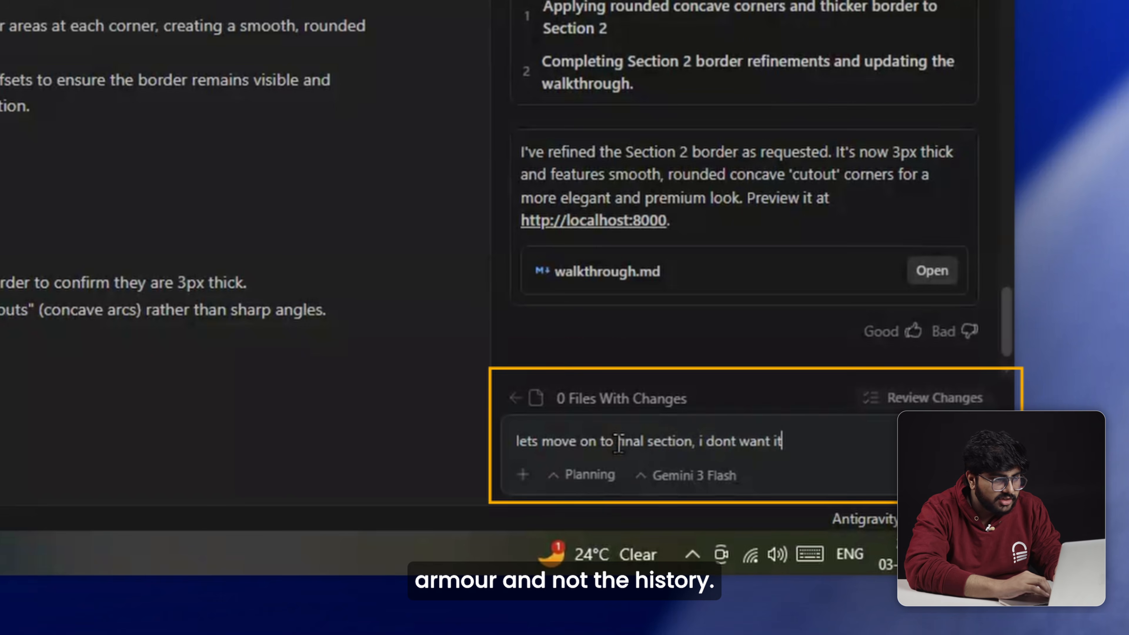
pyautogui.write('ve on to final section, i dont want it')
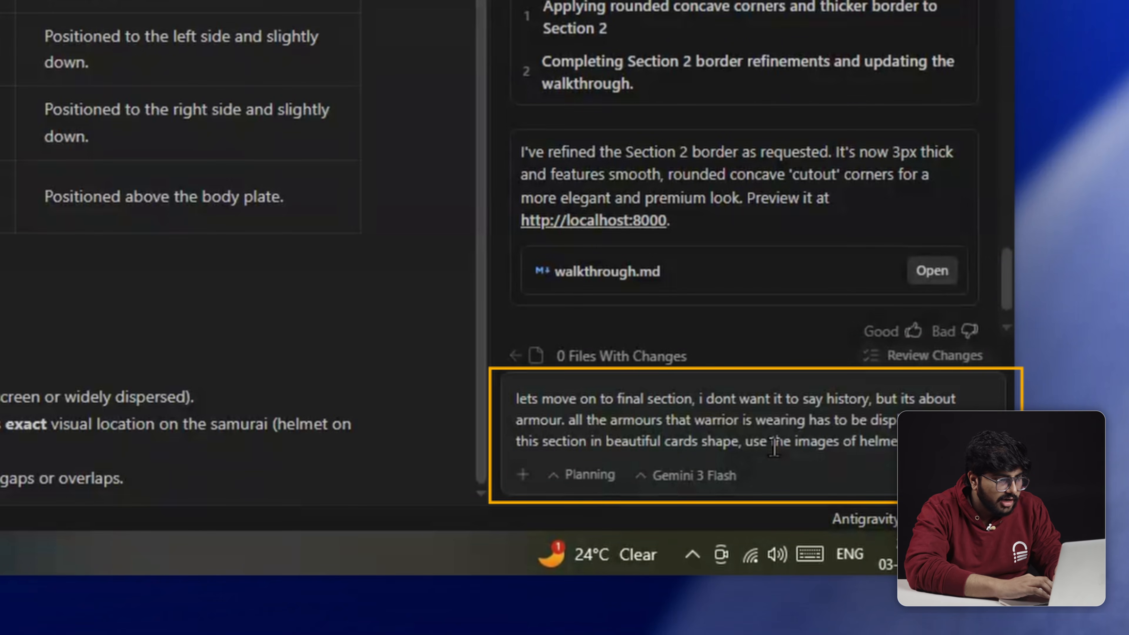
pyautogui.write(' arm, shoulders.')
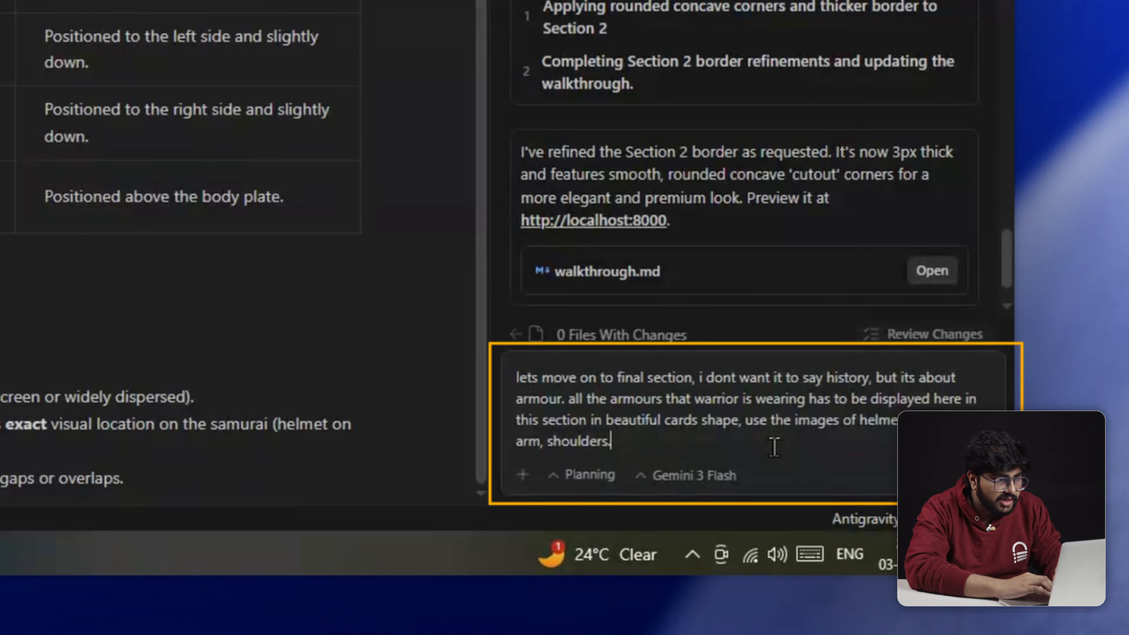
# Extend the prompt to request 4 cards with generated content, images on historic backgrounds, and normal scrolling instead of the horizontal scroll section.
pyautogui.hotkey('shift', 'Return')
pyautogui.write('create these 4 bea')
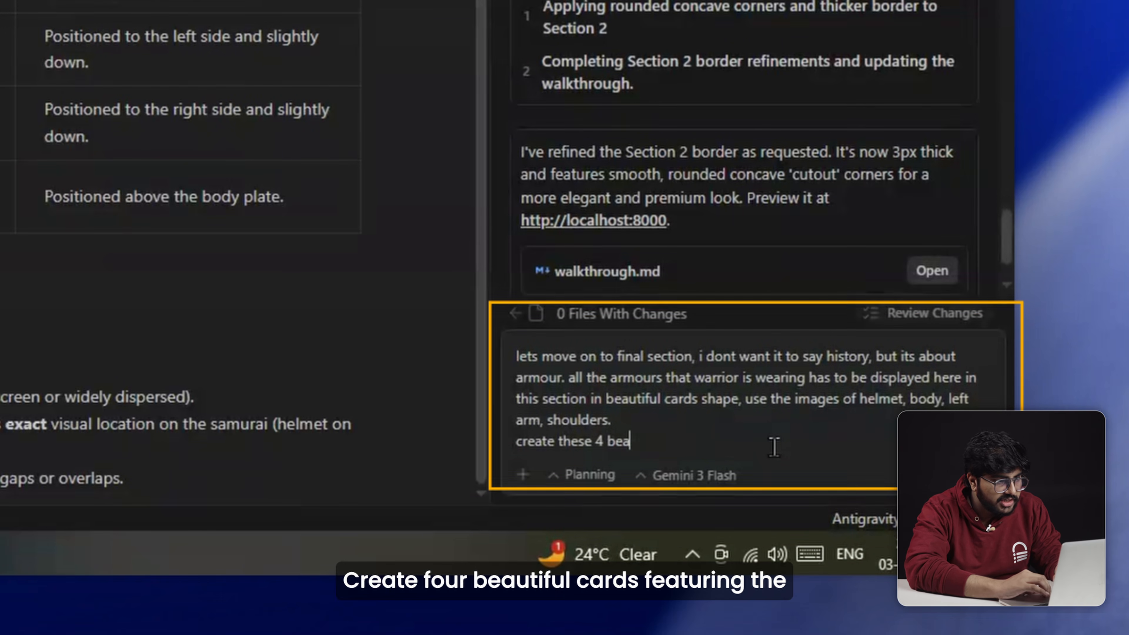
pyautogui.write('cards having images in beautiful histo')
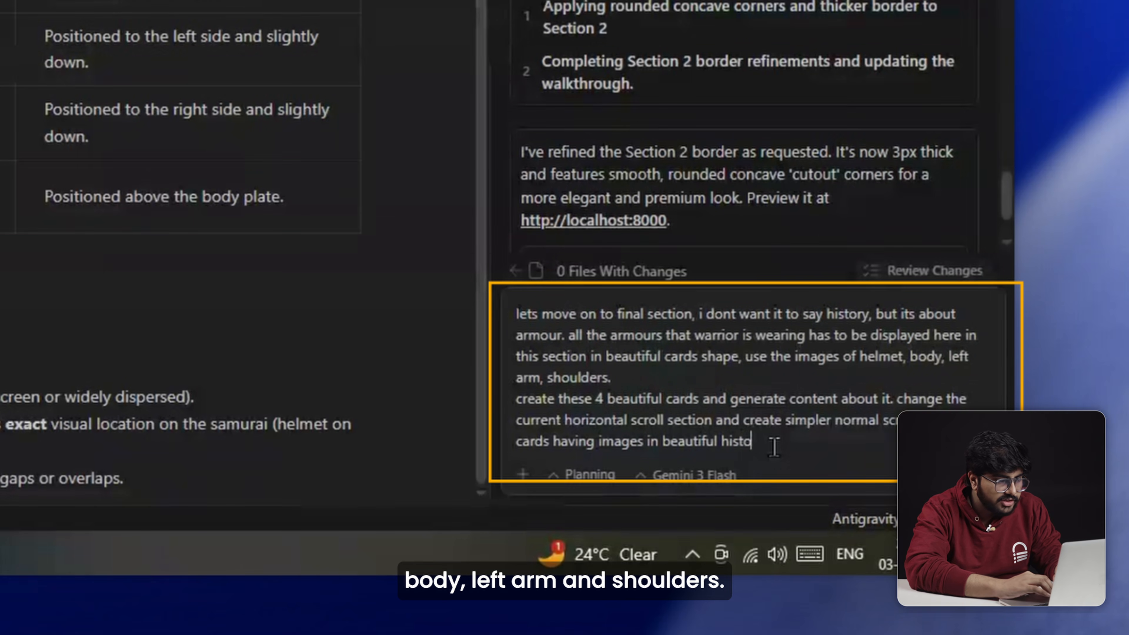
pyautogui.write('ric bac')
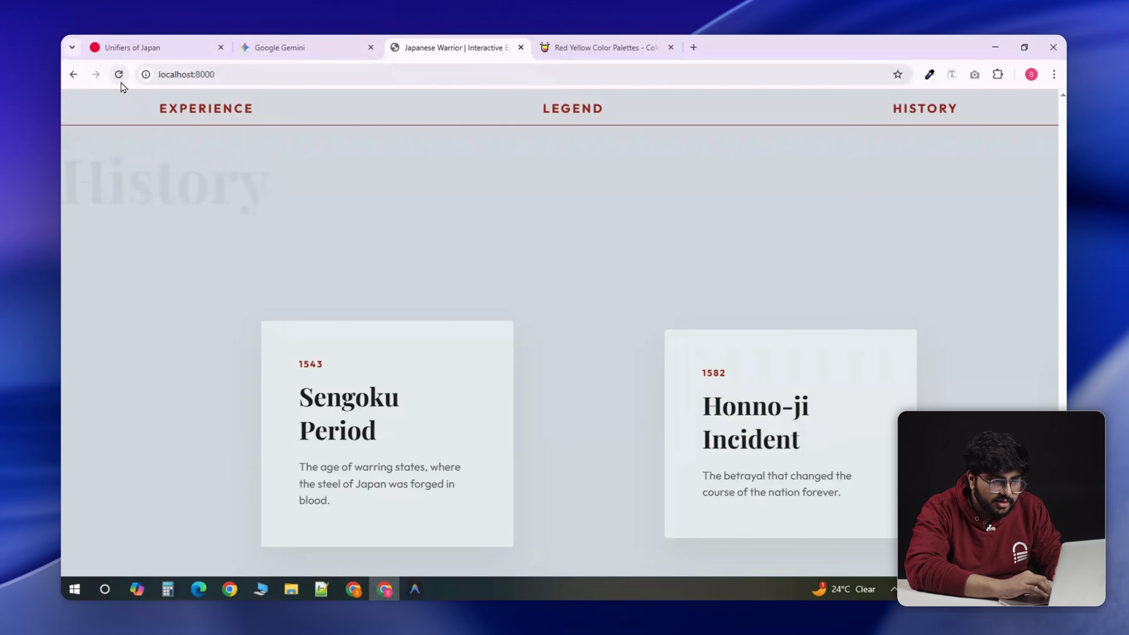
# Reload the page in Chrome and examine the images and descriptions on the Kabuto, Dō, Kote and Sode armor cards.
pyautogui.click(120, 79)
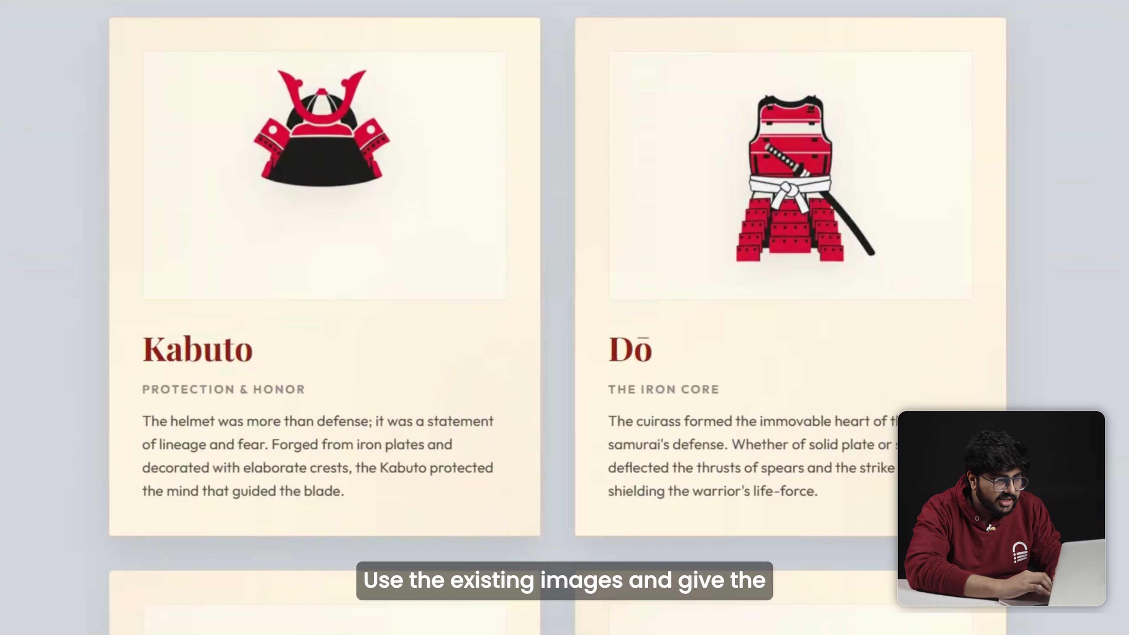
pyautogui.scroll(-5, 564, 311)
pyautogui.scroll(-6, 564, 311)
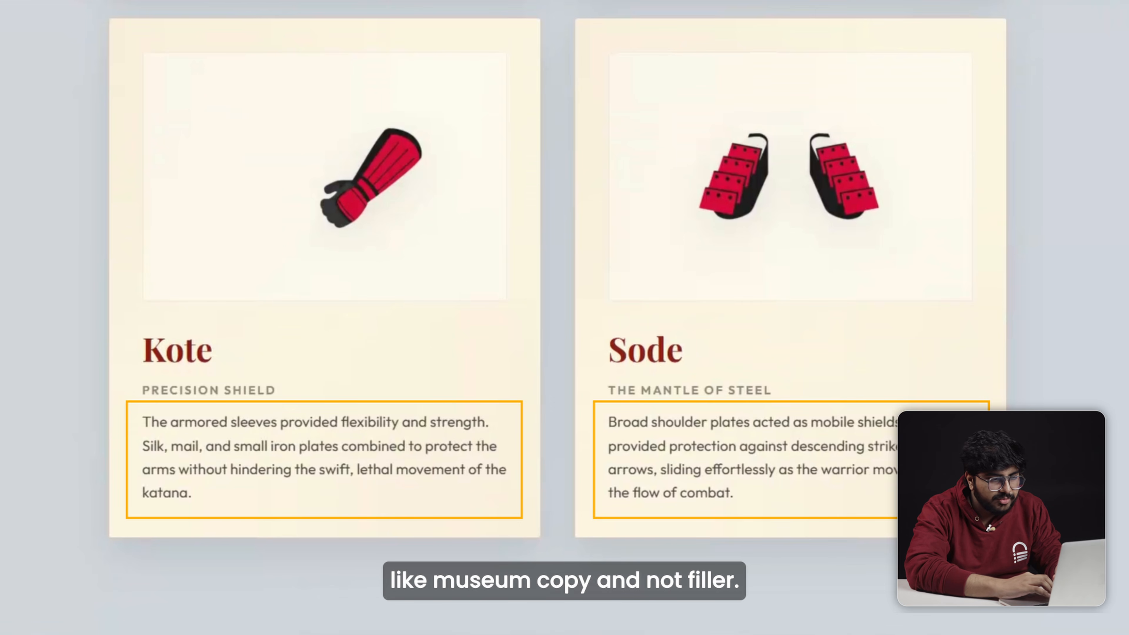
pyautogui.scroll(1, 564, 317)
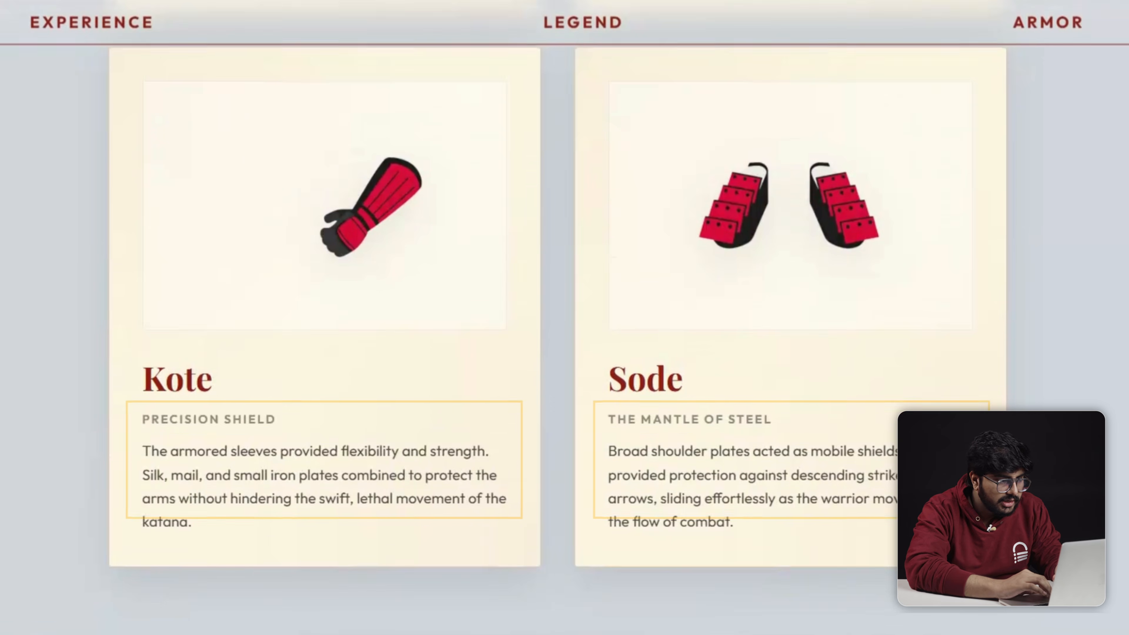
# Inspect the page in the iPhone 14 Pro Max mobile view, examining the armor cards and the legend section's layout.
pyautogui.rightClick(1098, 293)
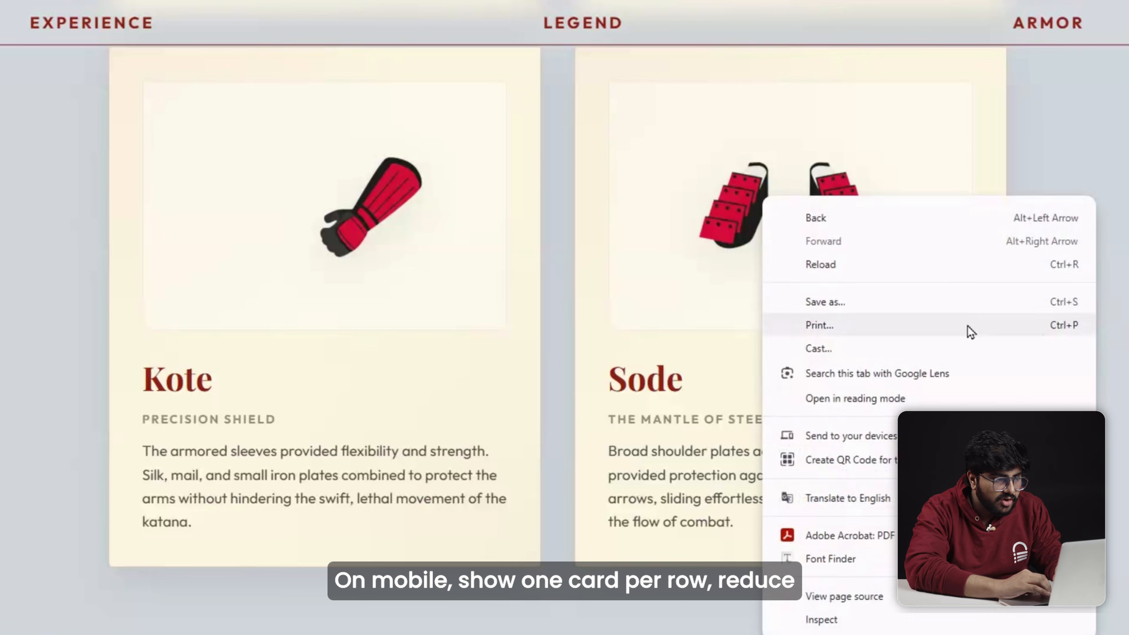
pyautogui.click(864, 623)
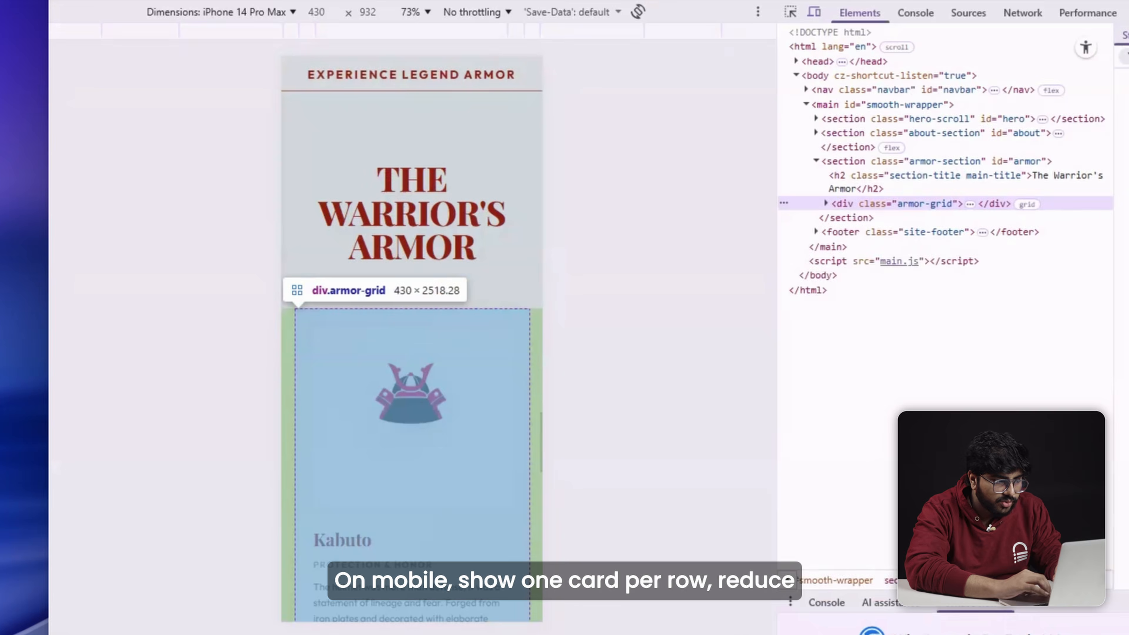
pyautogui.scroll(-10, 428, 295)
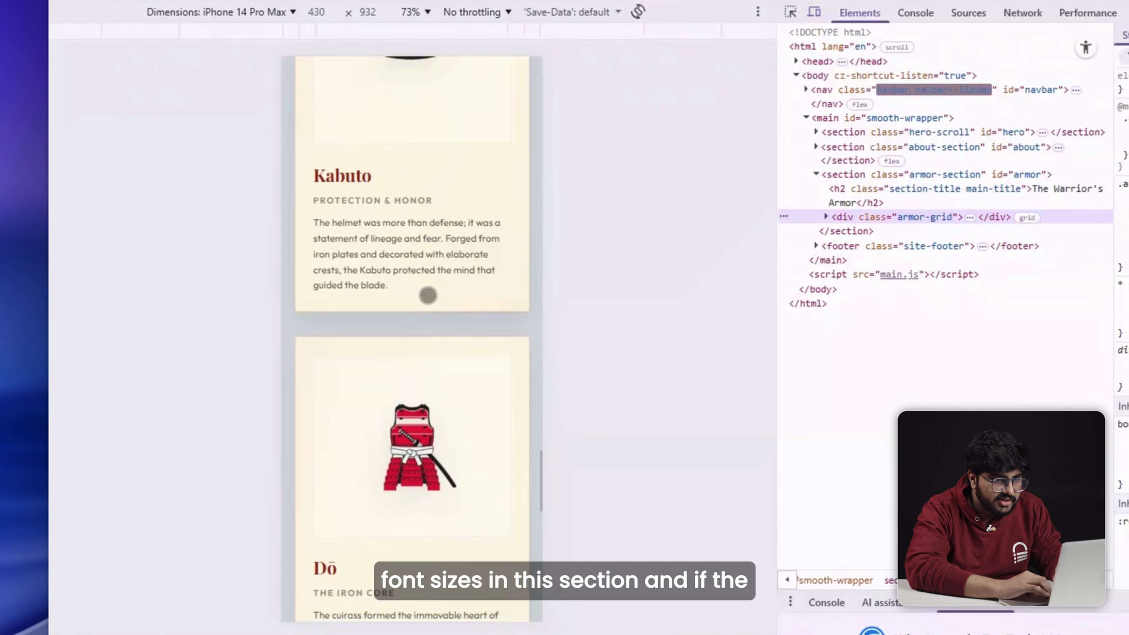
pyautogui.scroll(-10, 427, 298)
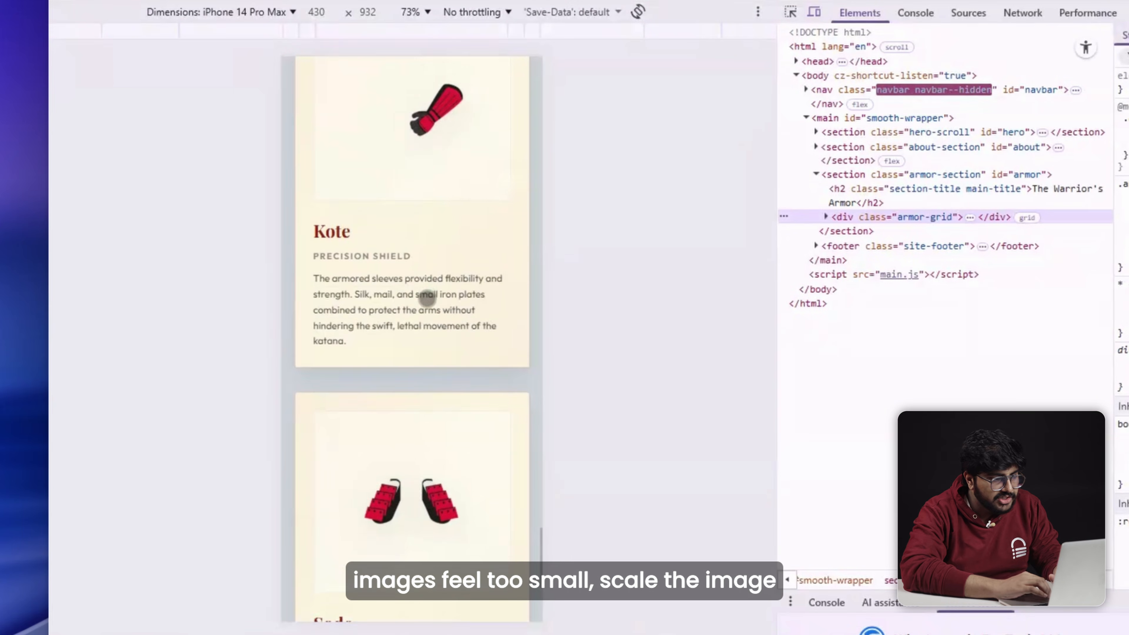
pyautogui.scroll(10, 427, 298)
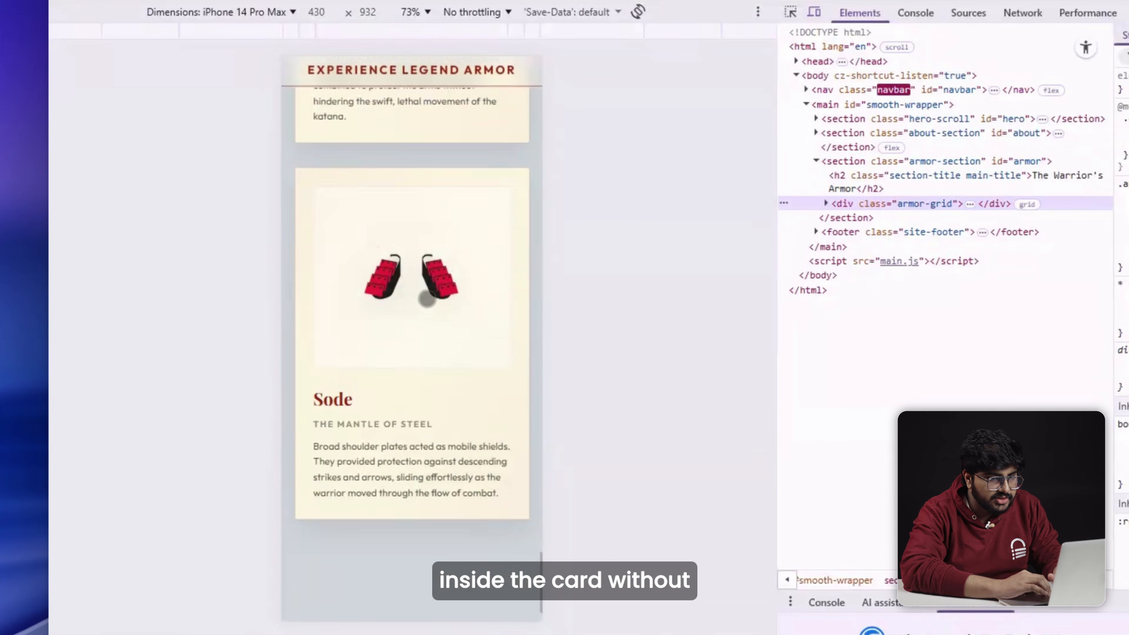
pyautogui.scroll(10, 427, 298)
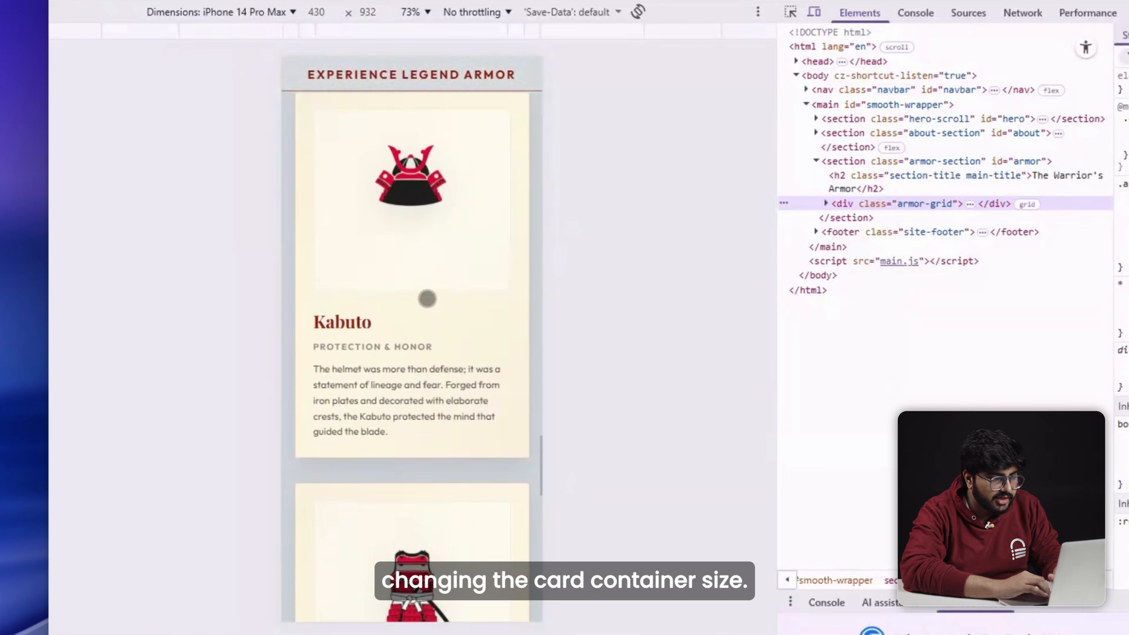
pyautogui.scroll(8, 427, 299)
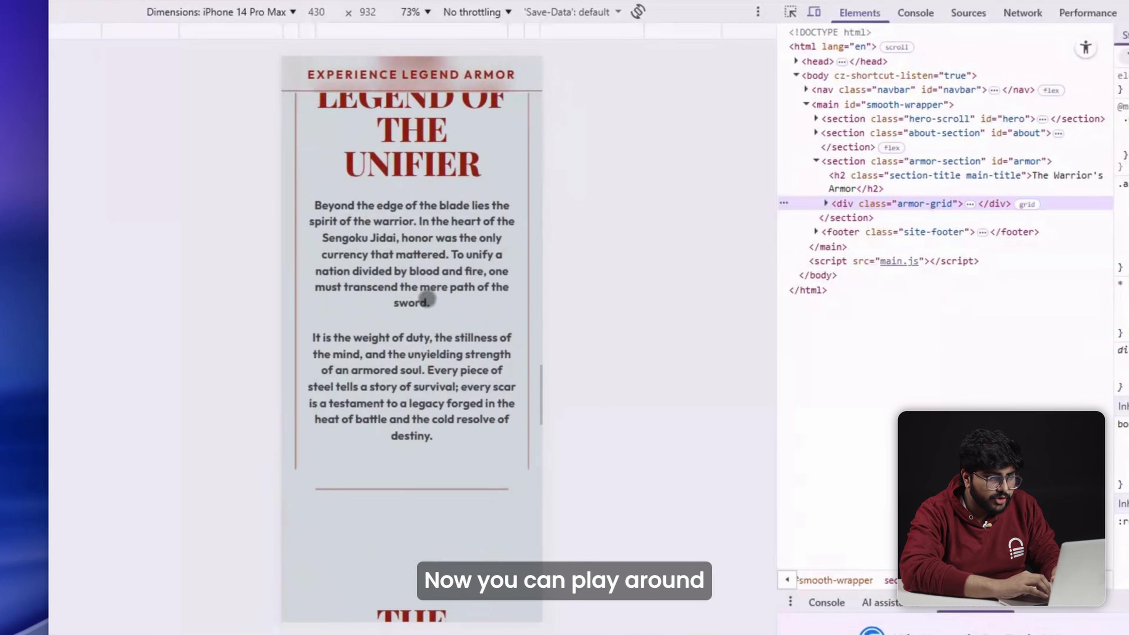
pyautogui.scroll(3, 426, 298)
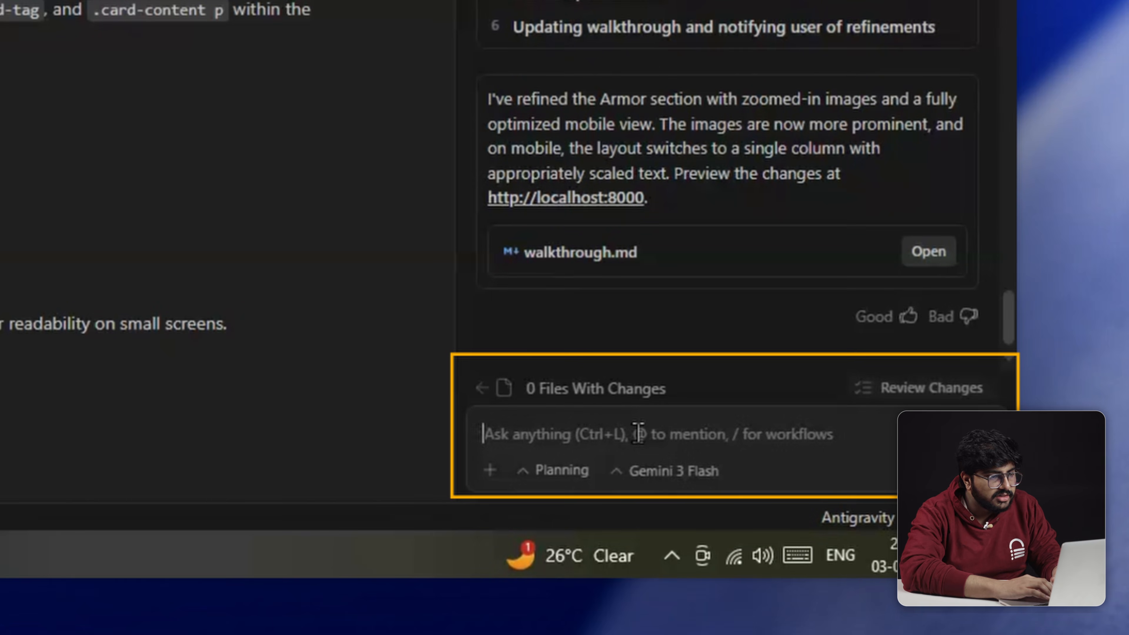
# In Antigravity, ask the agent to change the hero background to #e54f73 and make the hero heading and subheading text even thicker.
pyautogui.write('lets chane')
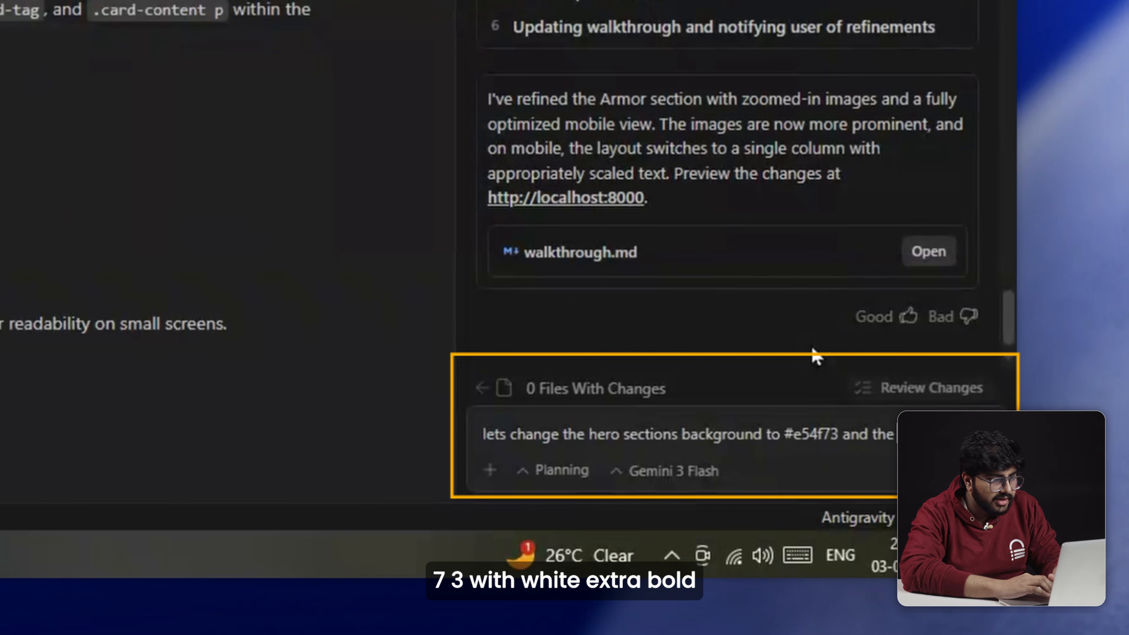
pyautogui.write('subheading text of hero section should be even t')
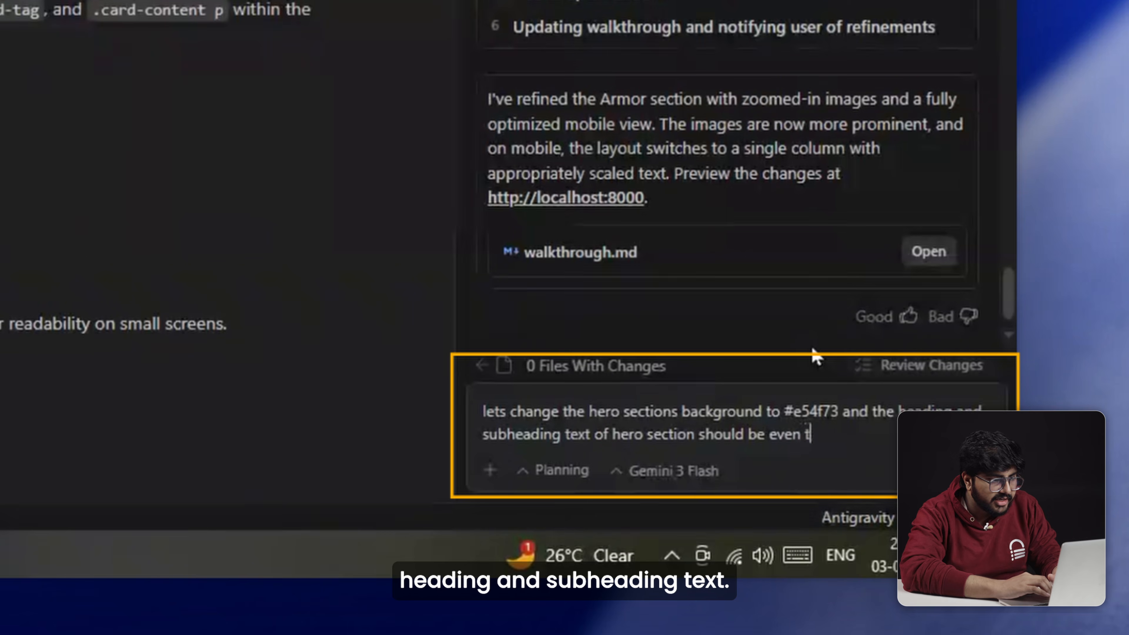
pyautogui.write('hicker an')
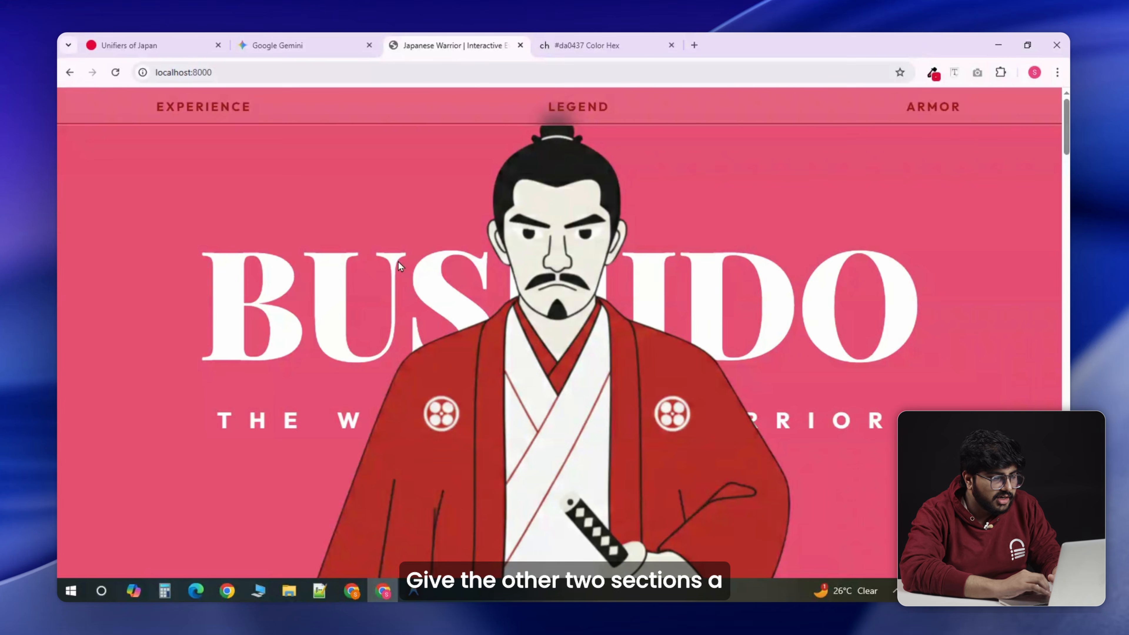
# In Antigravity, write a prompt to make the remaining two sections' background color #f09aaf with a textured pattern.
pyautogui.scroll(-2, 398, 266)
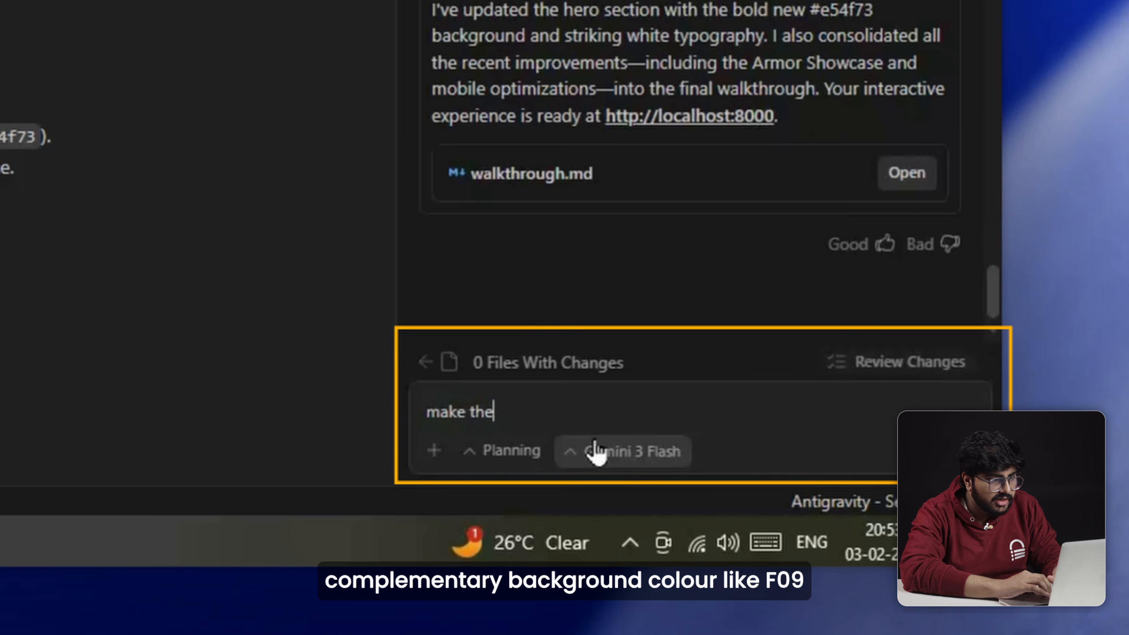
pyautogui.write('remaining two sections bg color to #f09aaf with textured')
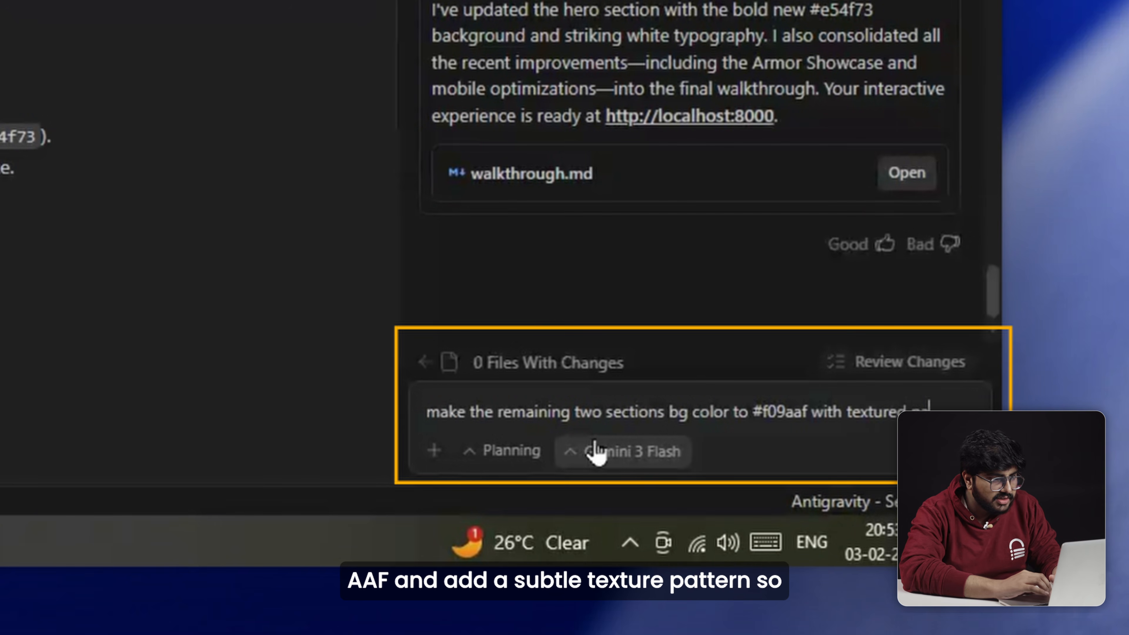
pyautogui.write('ttern so it lo')
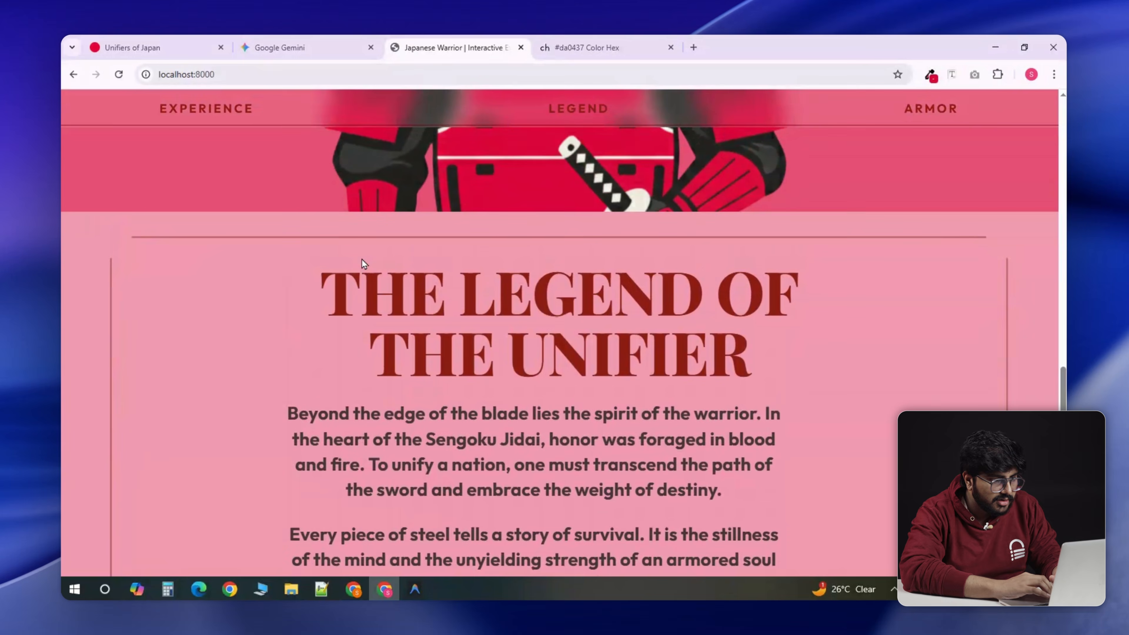
# In Chrome, examine the background color and texture behind the legend section and the armor cards.
pyautogui.scroll(-10, 361, 258)
pyautogui.scroll(-8, 362, 263)
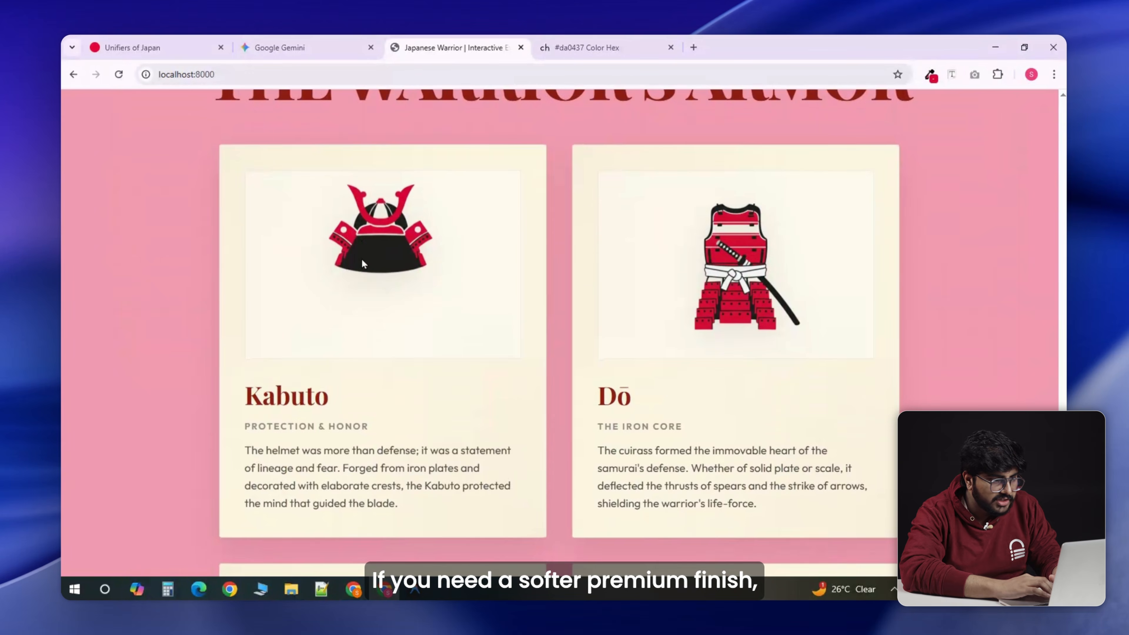
pyautogui.scroll(-2, 364, 318)
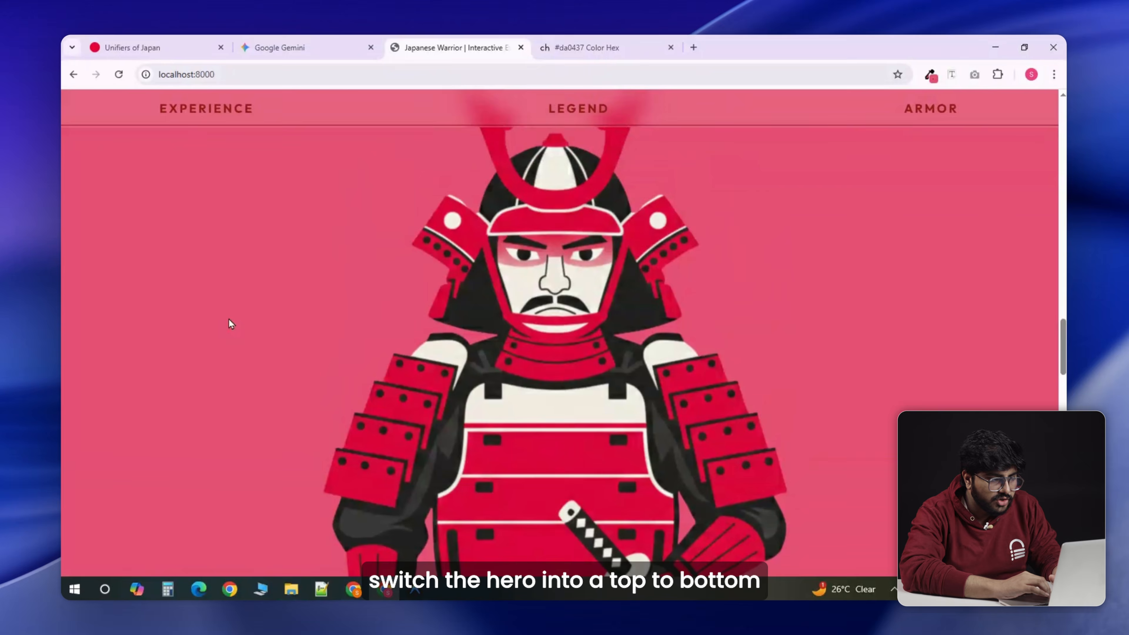
# Examine the hero's armor assembly and the top-to-bottom gradient where the hero meets the legend section.
pyautogui.scroll(-7, 228, 319)
pyautogui.scroll(-1, 229, 319)
pyautogui.scroll(1, 229, 318)
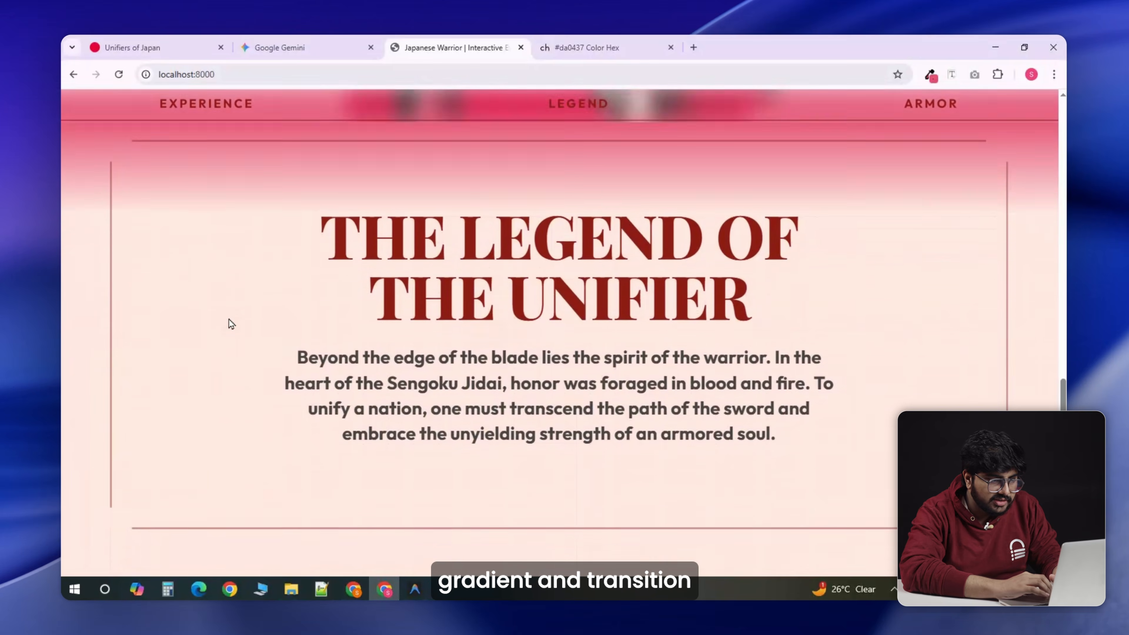
pyautogui.scroll(-4, 229, 319)
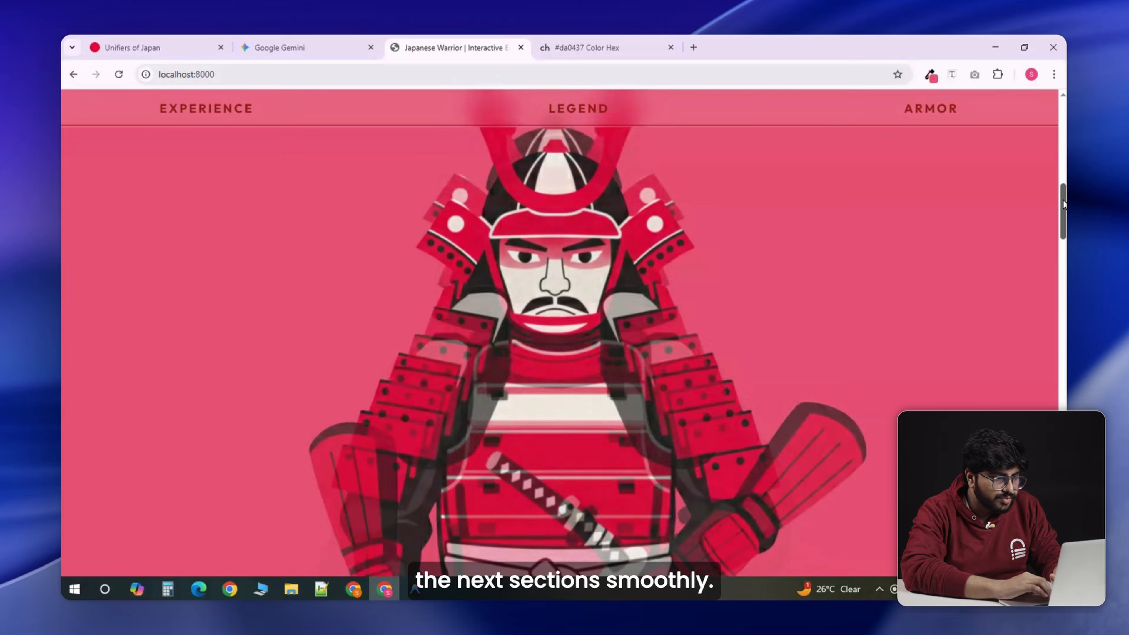
pyautogui.moveTo(1064, 204); pyautogui.dragTo(1064, 274)
pyautogui.scroll(-10, 563, 333)
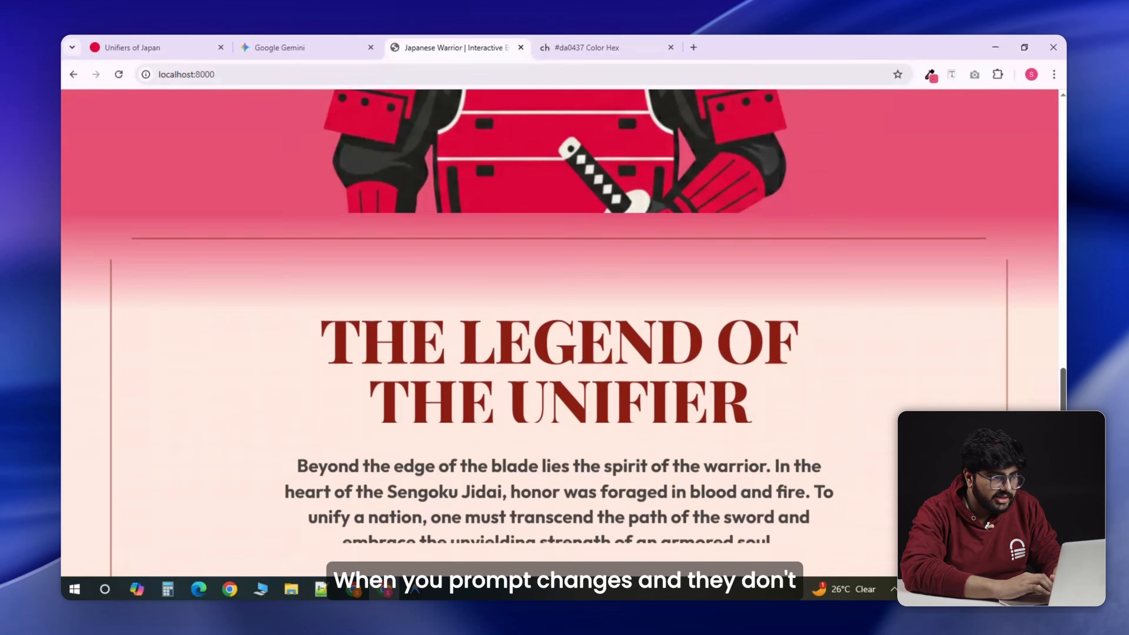
# Examine the armor cards against their section background, and recheck the transition from the hero to the legend section.
pyautogui.scroll(-10, 563, 333)
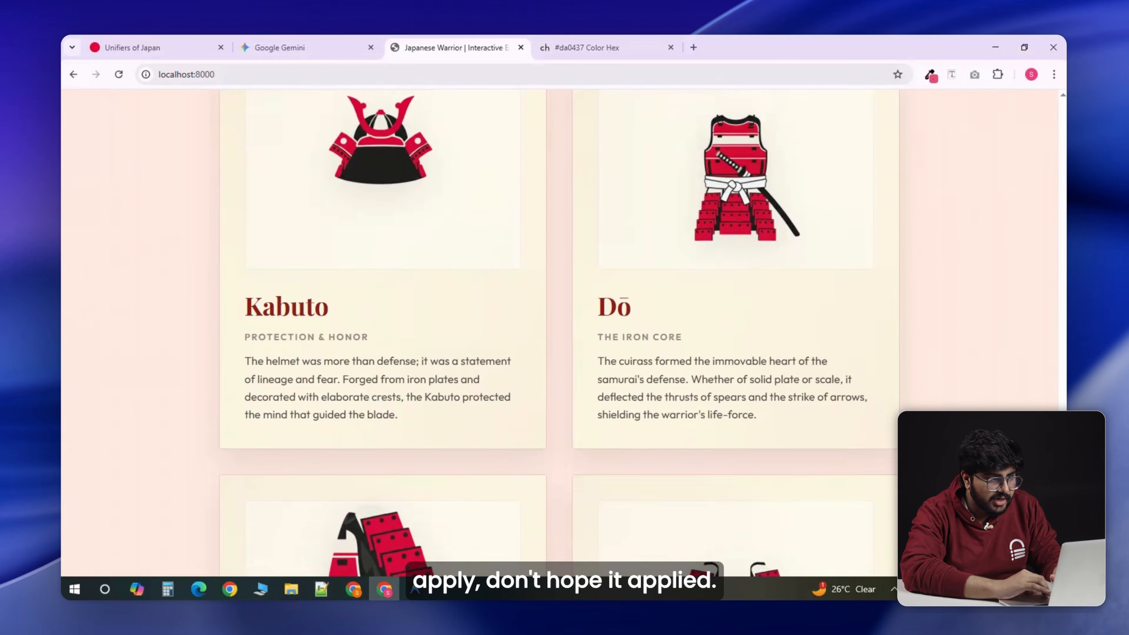
pyautogui.scroll(6, 564, 333)
pyautogui.scroll(10, 1062, 391)
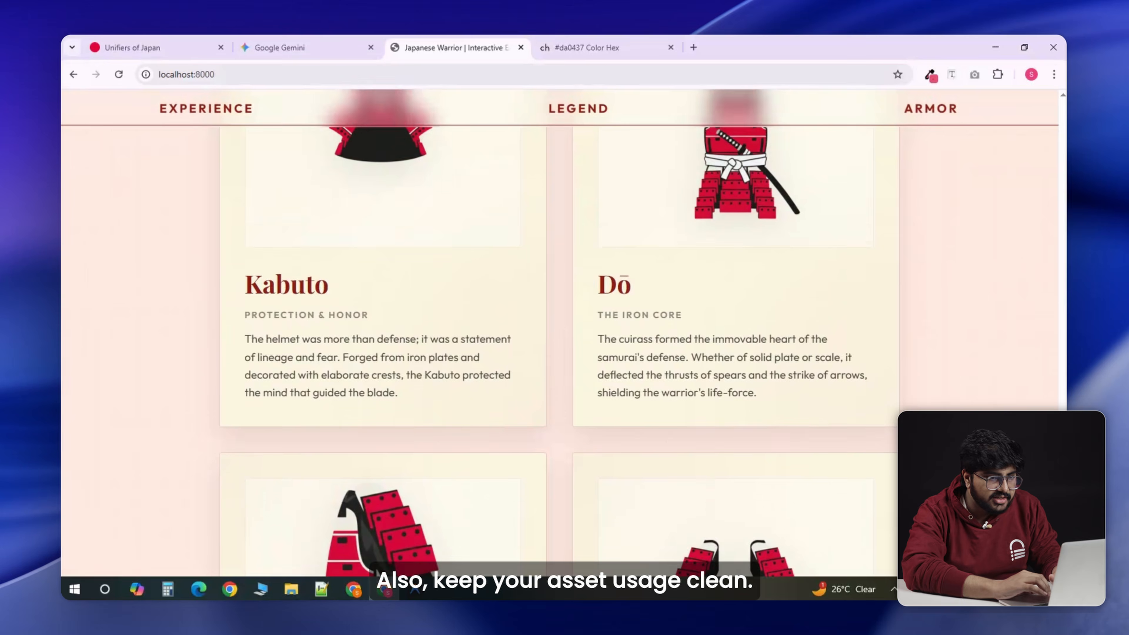
pyautogui.scroll(6, 1061, 391)
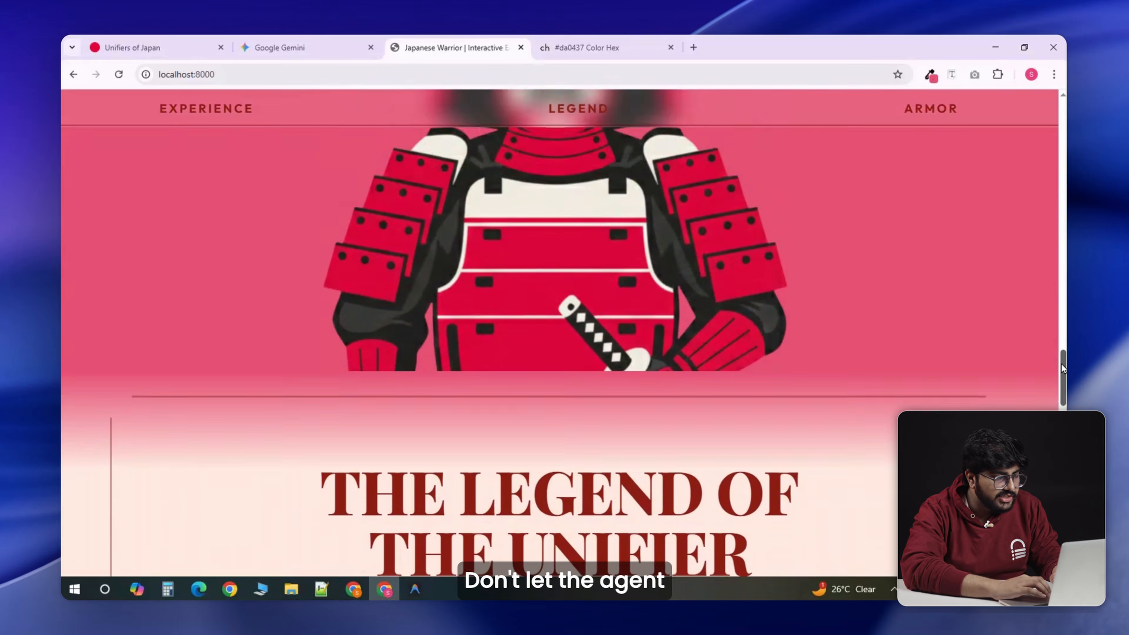
pyautogui.scroll(-6, 564, 333)
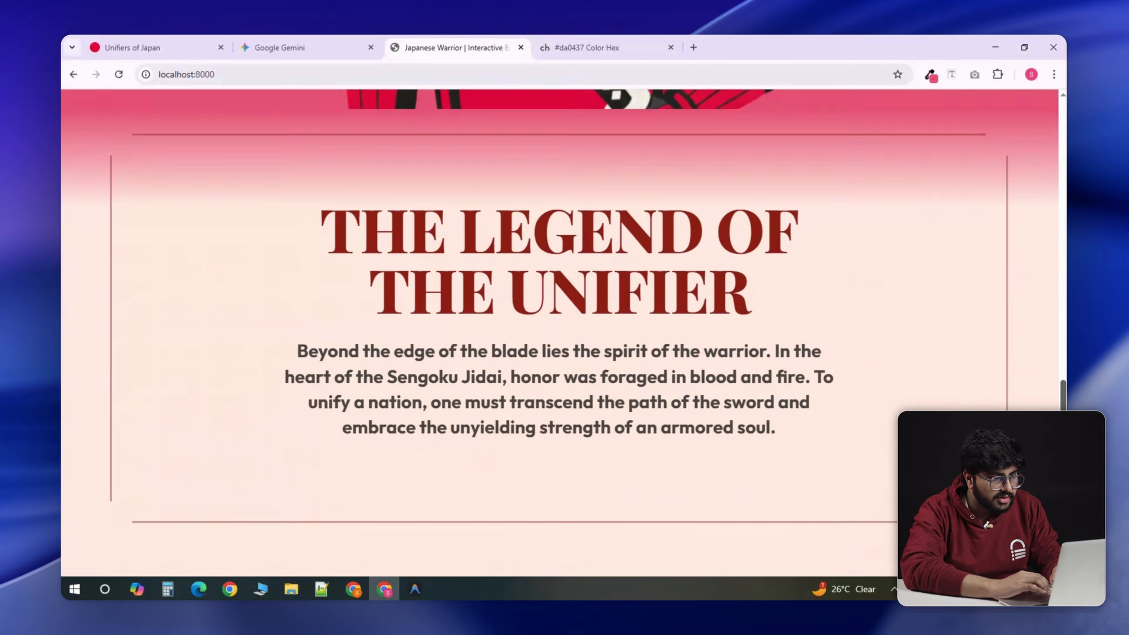